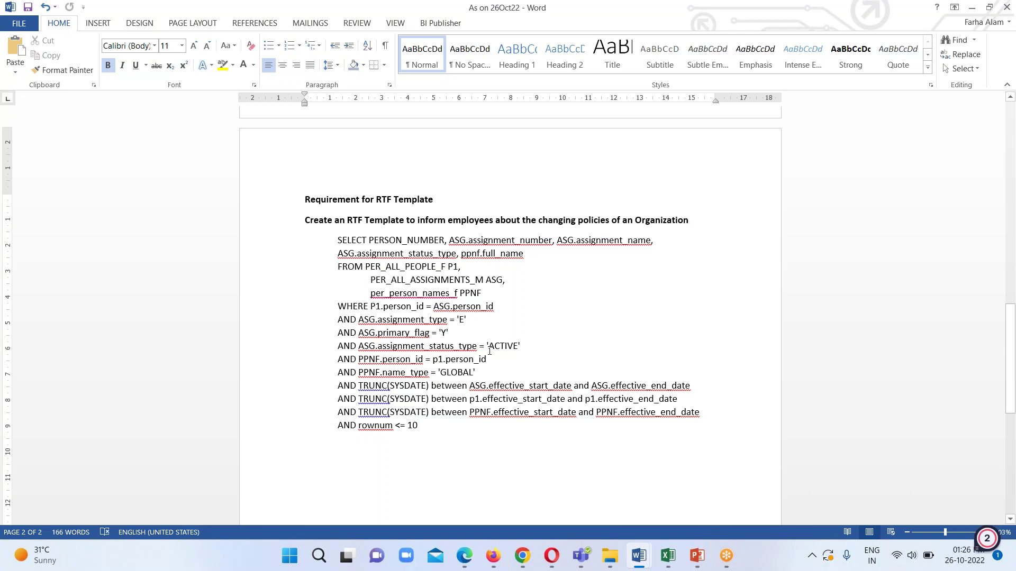
Switch to Oracle Fusion Cloud Applications in Edge and open Reports and Analytics from the Tools group
mouse_move(464, 556)
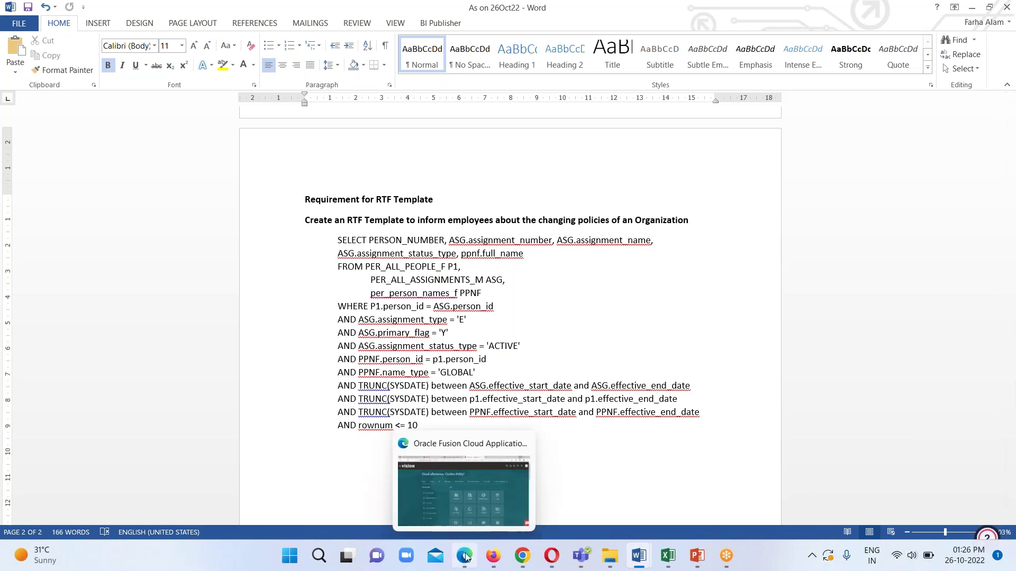
click(491, 485)
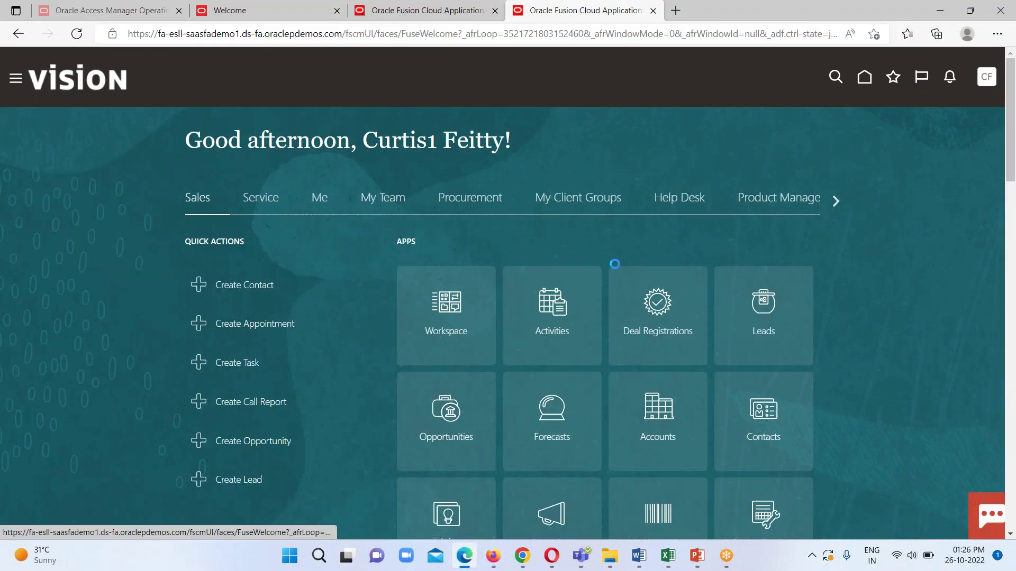
scroll(304, 315, down, 5)
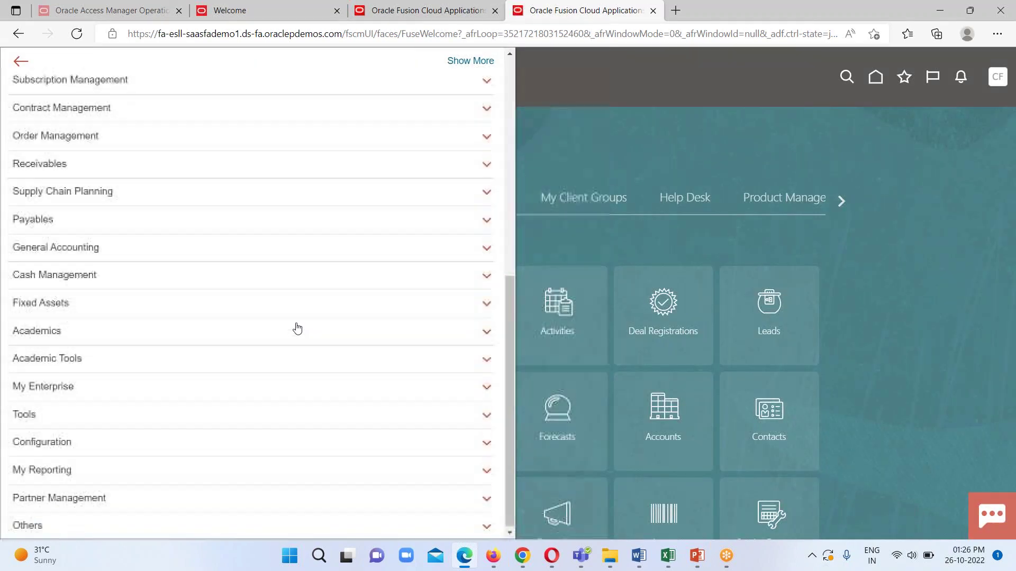
click(348, 414)
scroll(397, 385, down, 2)
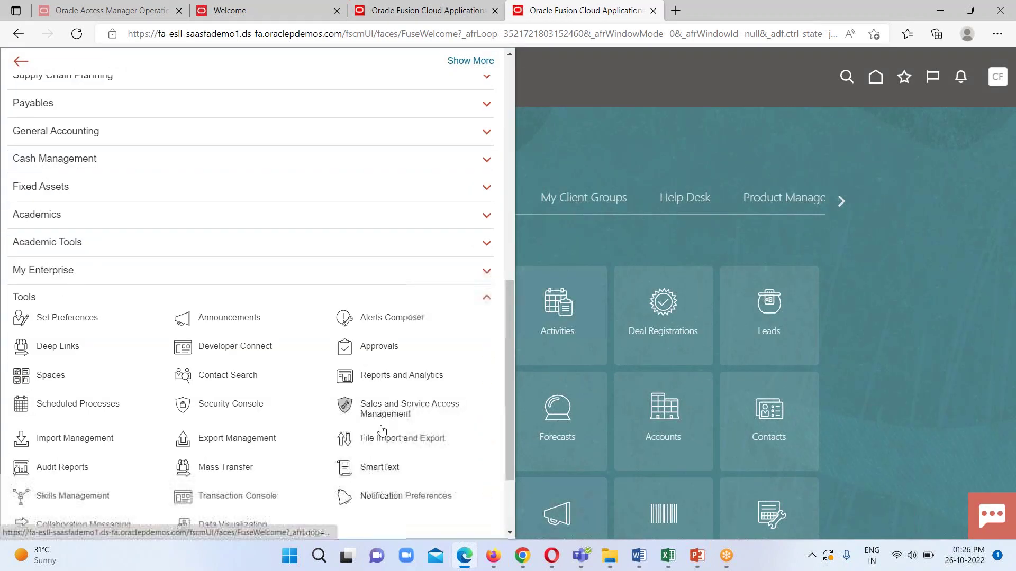
click(391, 374)
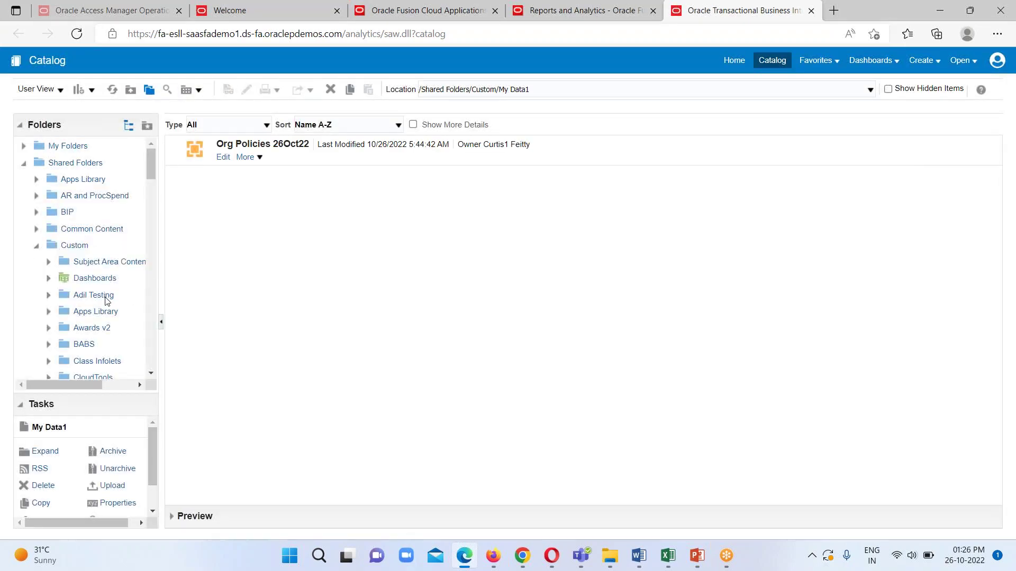
Open the My Data folder inside the Custom shared folder of the catalog
click(74, 245)
scroll(69, 296, down, 5)
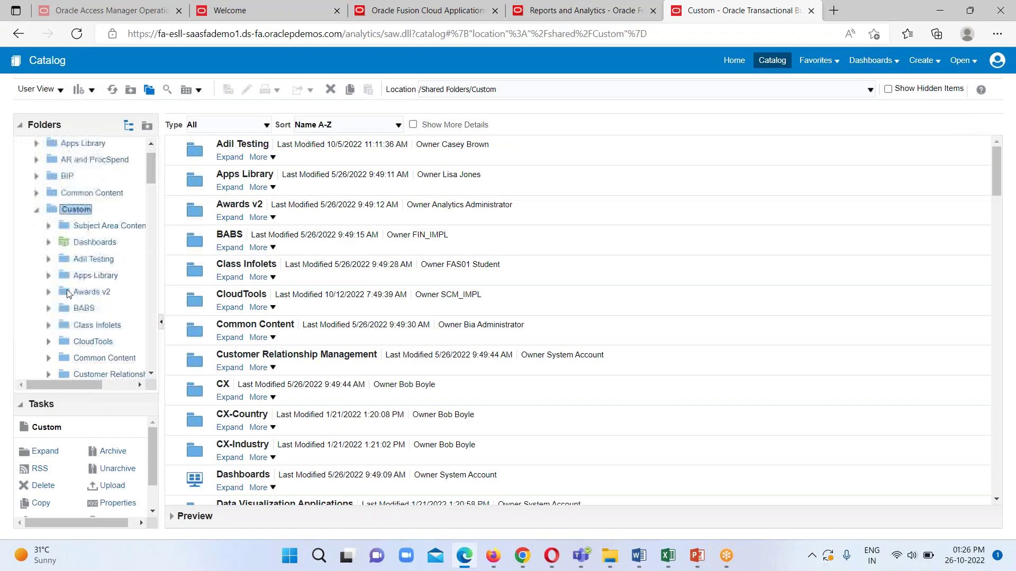
scroll(72, 313, down, 5)
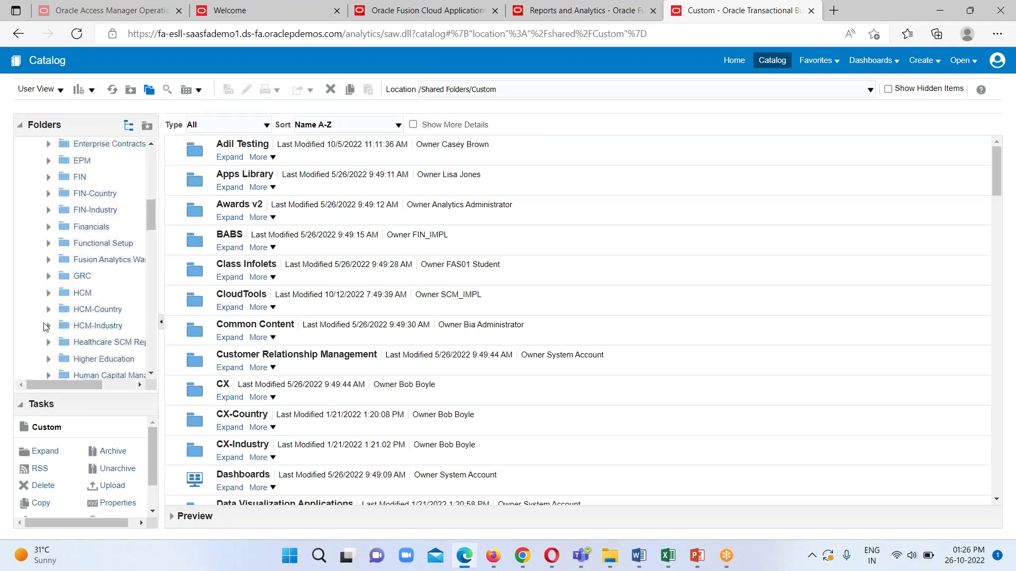
click(81, 346)
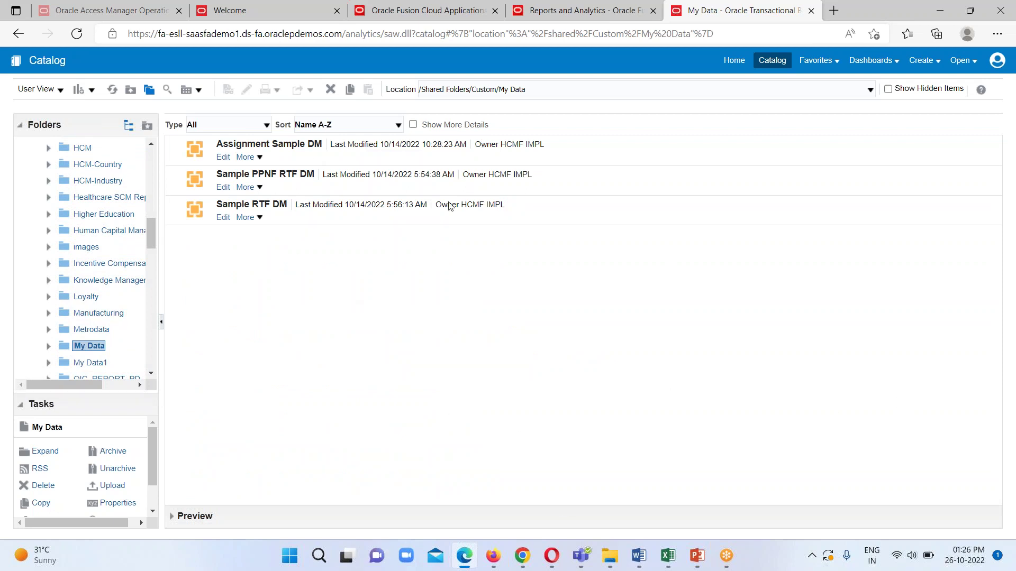
Create a new data model and start a SQL Query data set in it
click(935, 63)
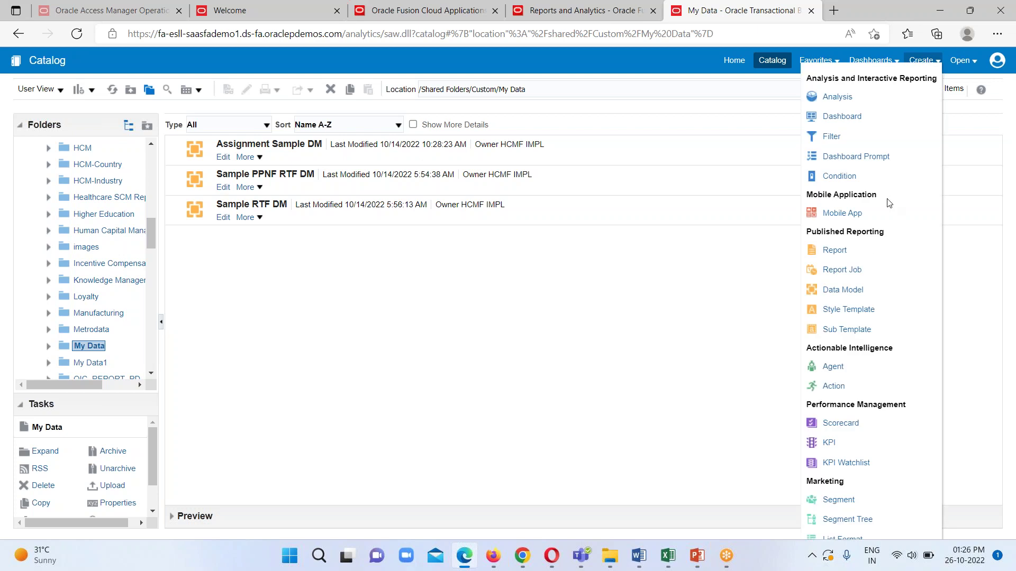
click(843, 291)
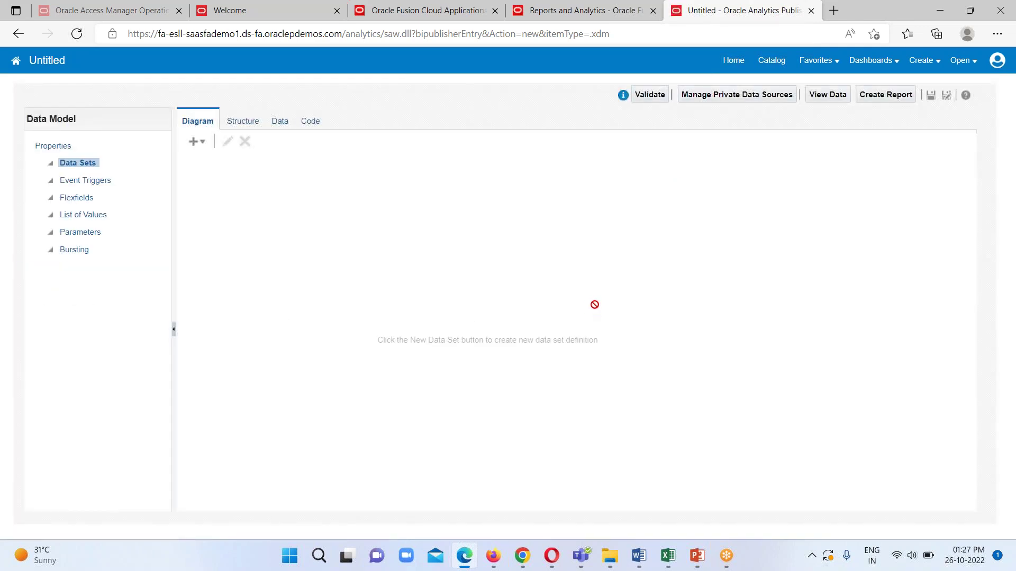
click(199, 142)
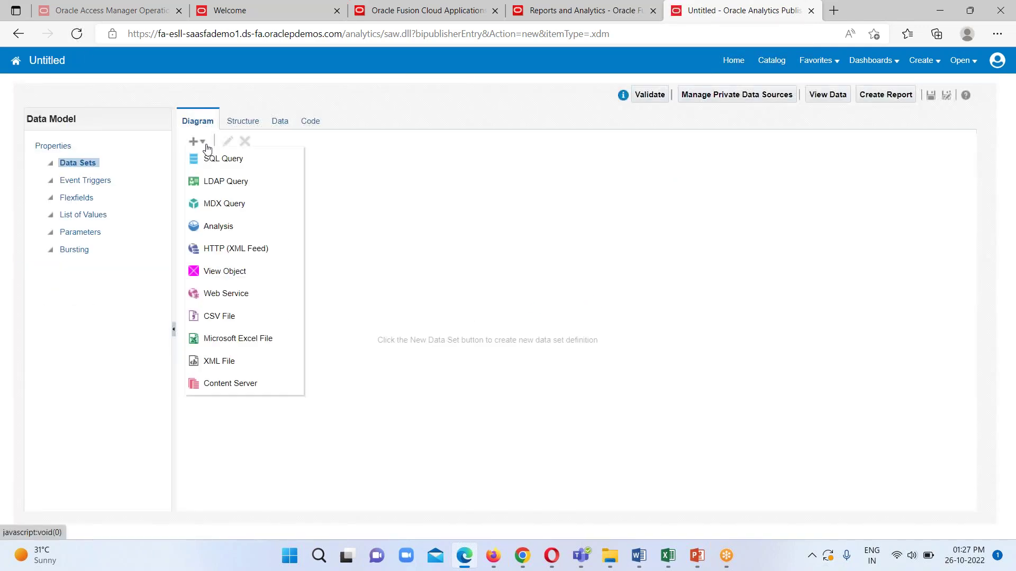
click(211, 159)
Name the data set Org Policies DS and set its data source to ApplicationDB_HCM
click(440, 197)
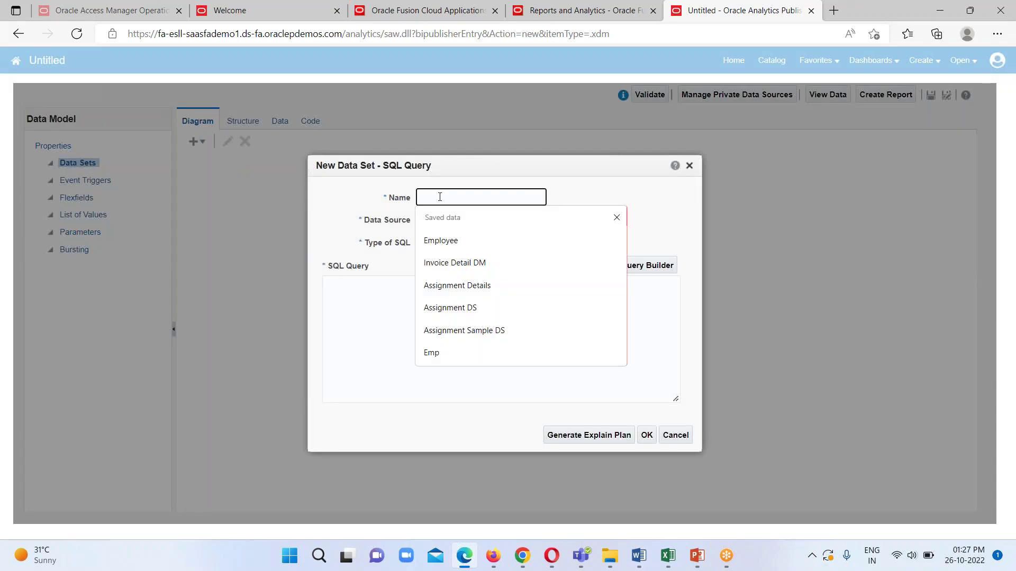
text(Org Po)
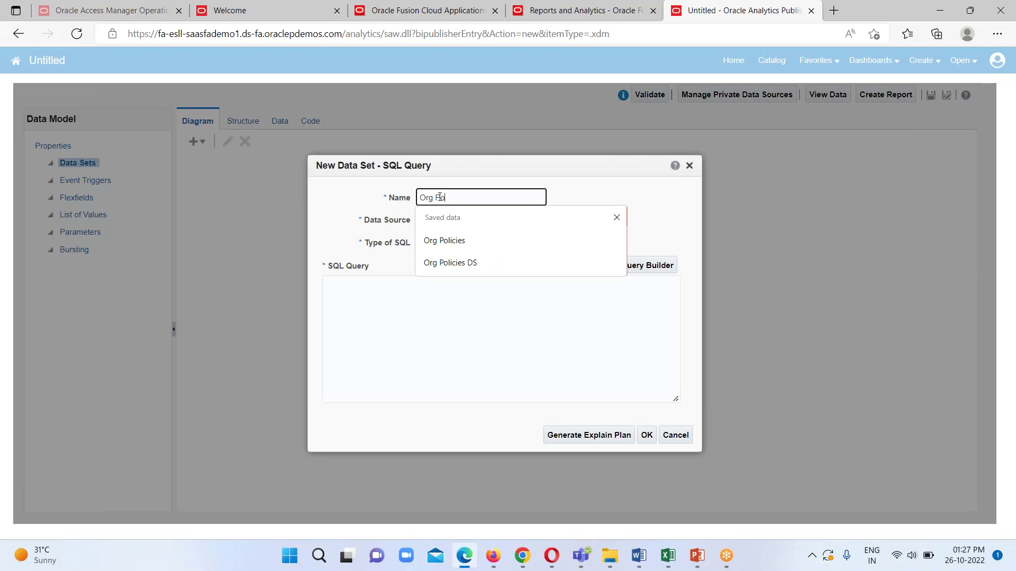
text(licies)
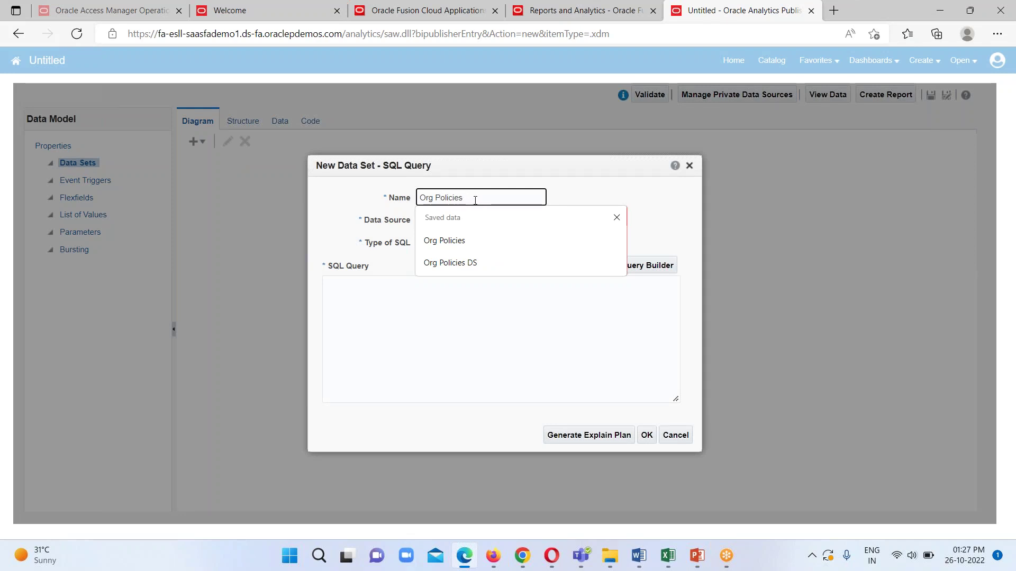
text( DS)
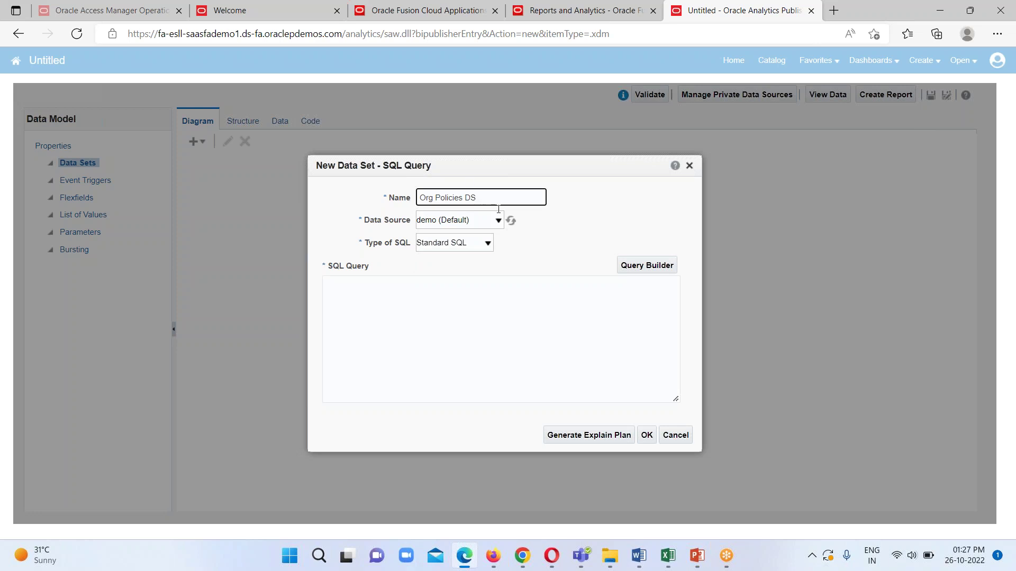
click(497, 223)
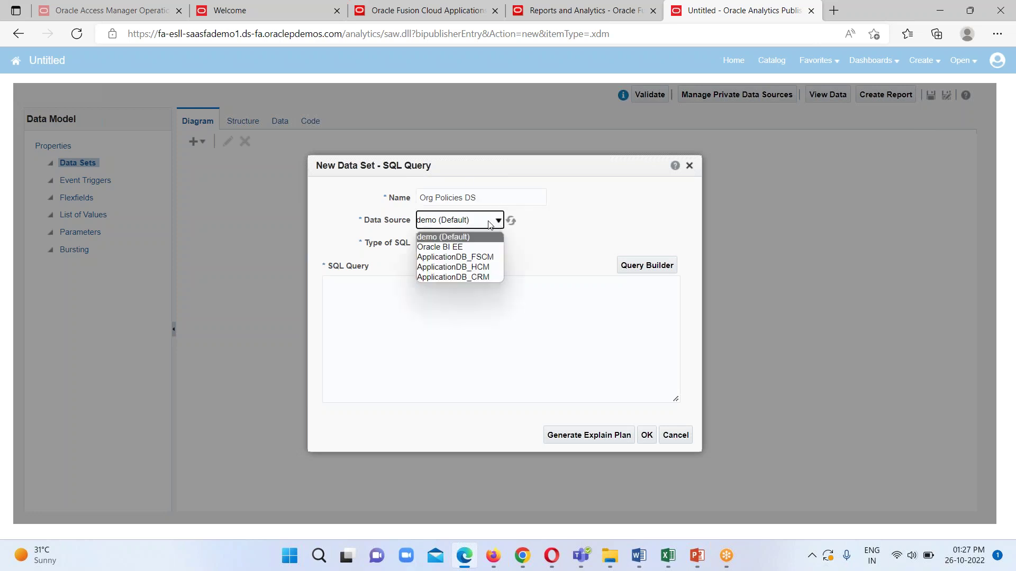
click(481, 267)
Copy the full SELECT query from the Word requirements document into the data set's SQL query and accept the data set
click(445, 284)
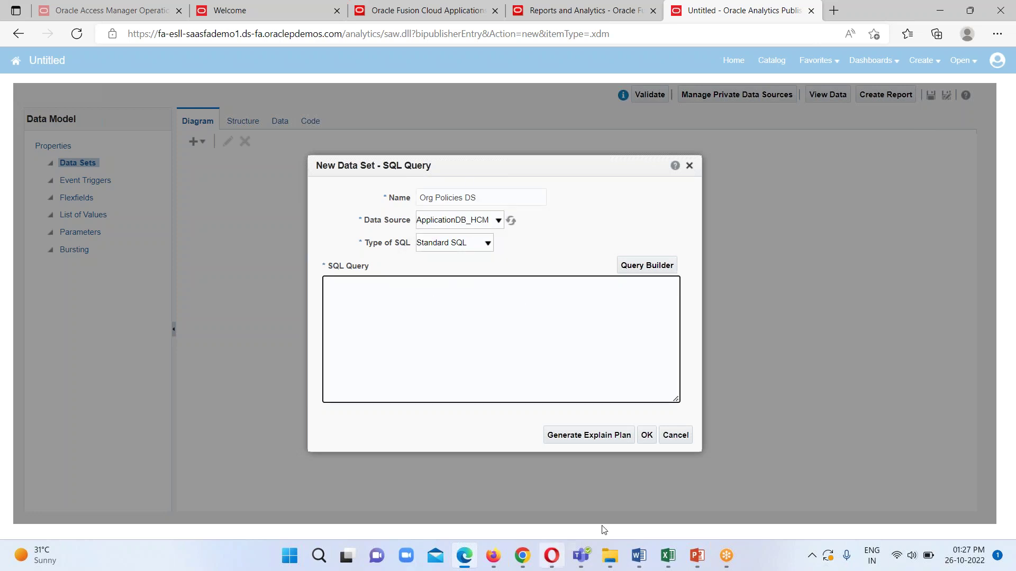
mouse_move(636, 559)
click(566, 486)
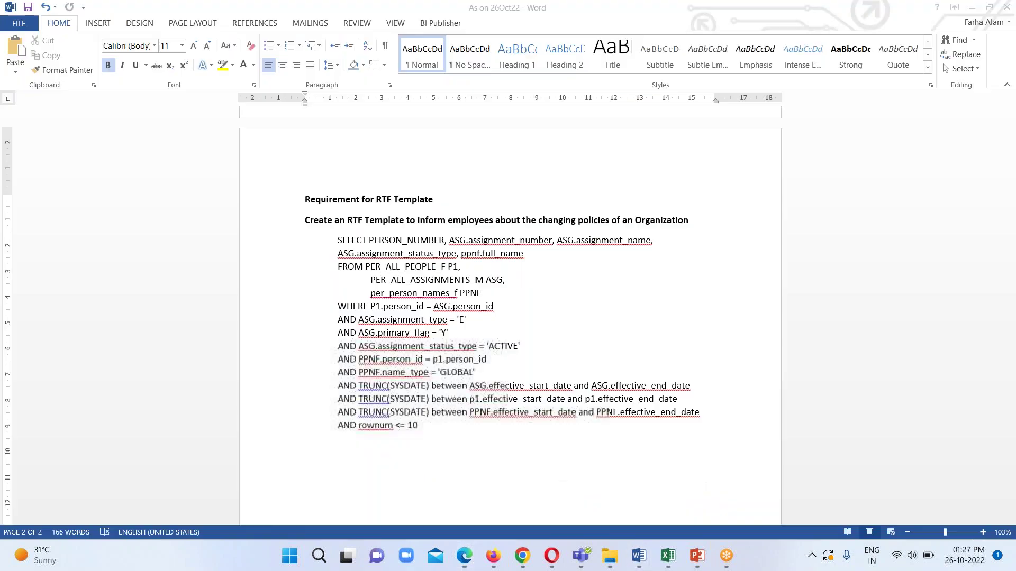
drag(335, 242, 423, 421)
right_click(398, 299)
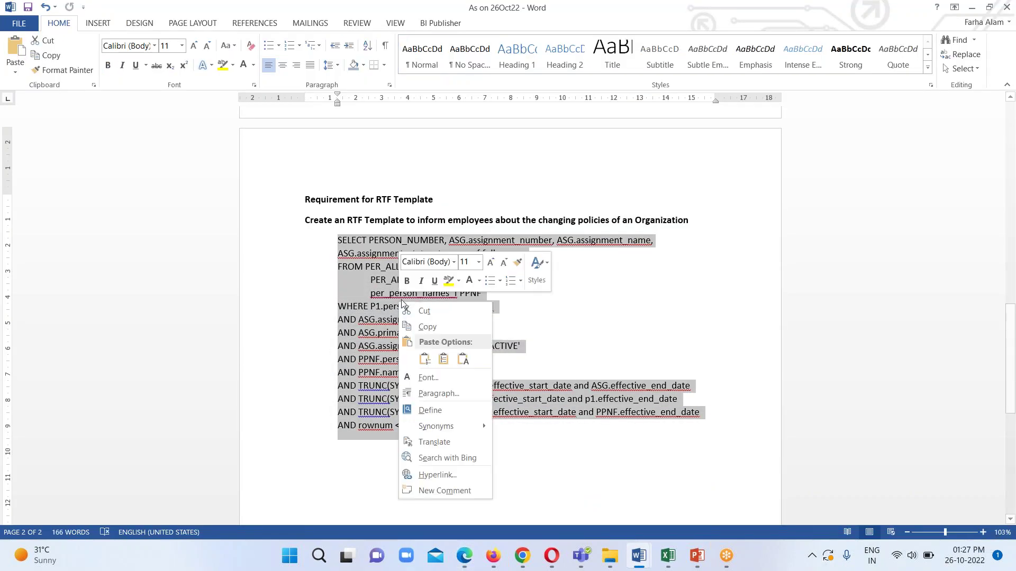
click(426, 324)
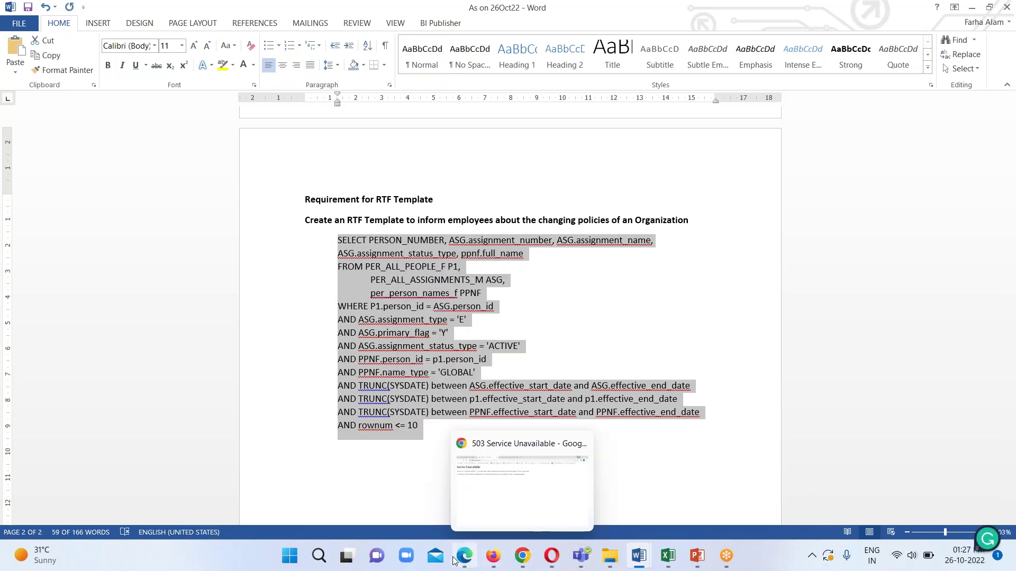
click(464, 484)
right_click(336, 278)
click(370, 318)
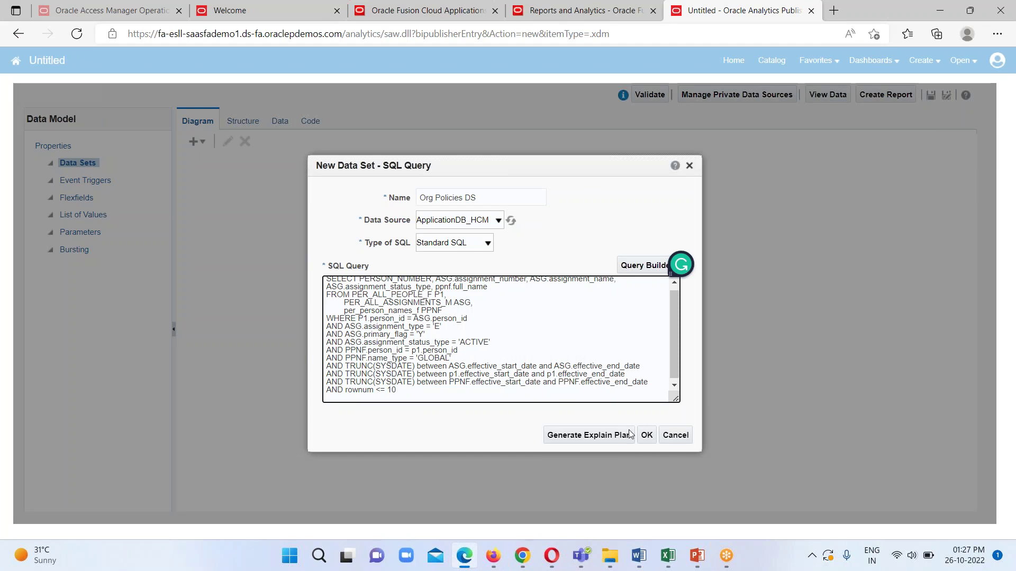
click(647, 435)
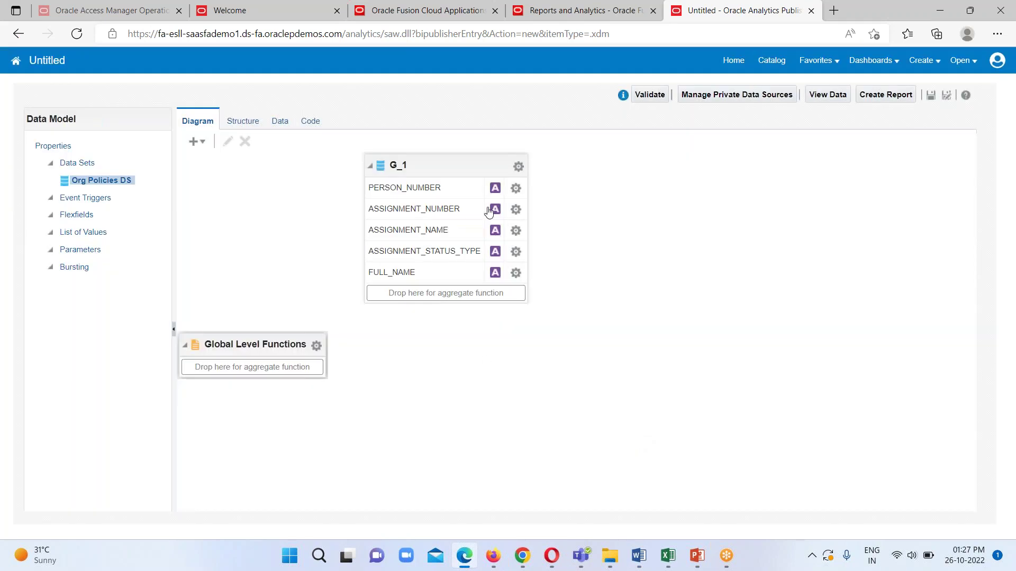
Run the data preview for the data model, look through the tree of records and display it as a table
click(471, 161)
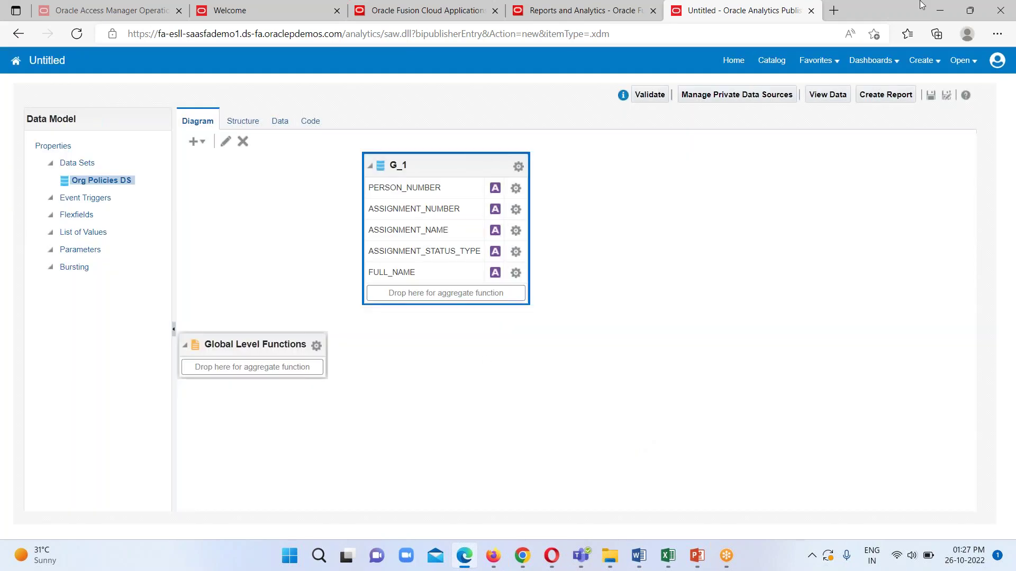
click(824, 98)
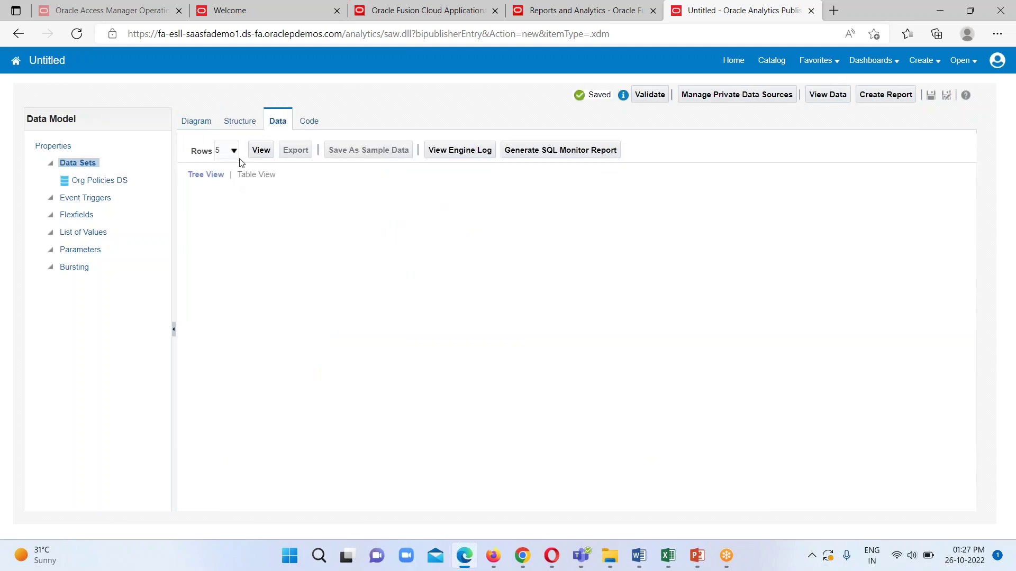
click(261, 149)
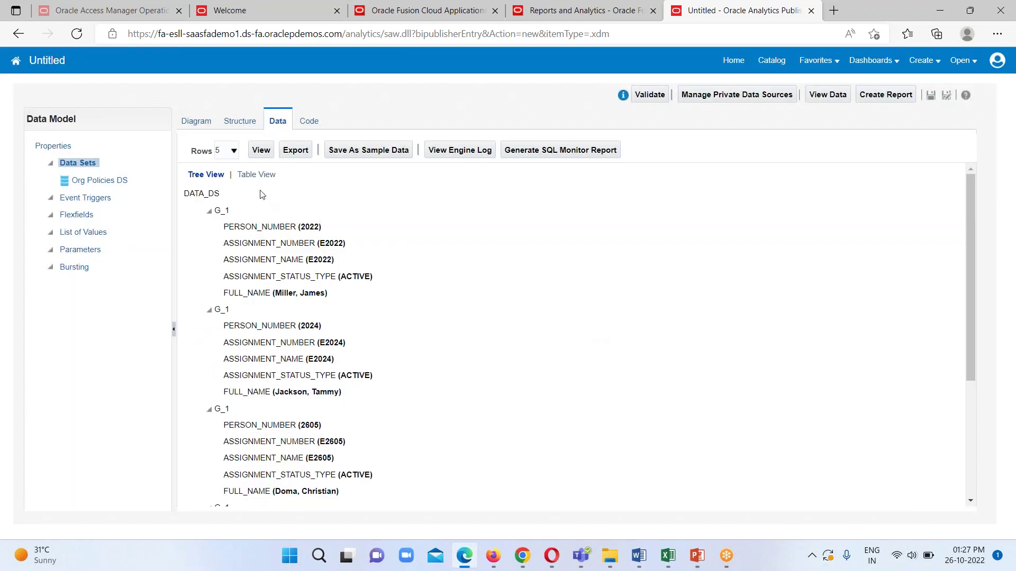
scroll(579, 298, down, 3)
scroll(579, 298, up, 3)
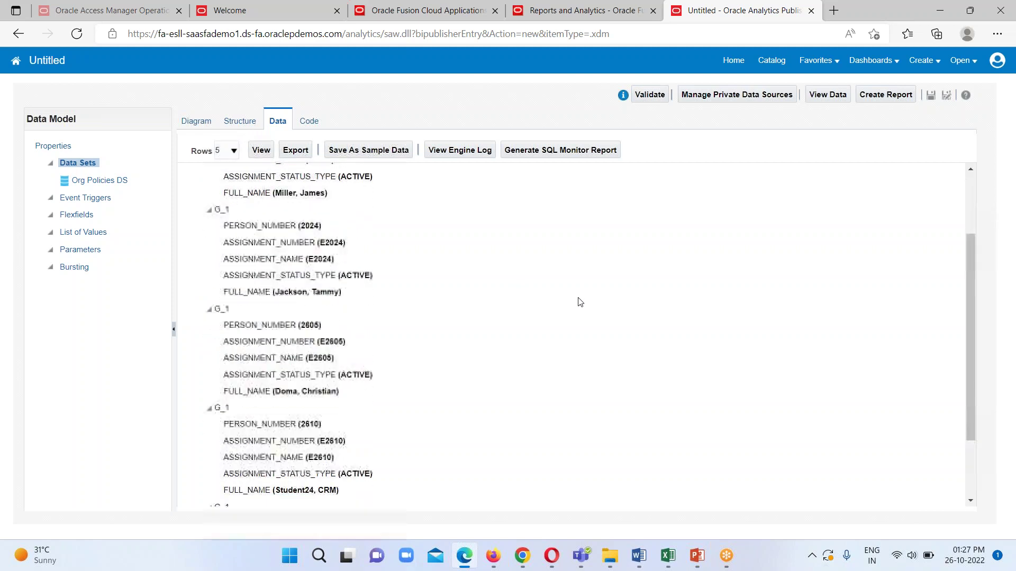
click(256, 174)
Set the data preview to 10 rows and run it again
click(233, 151)
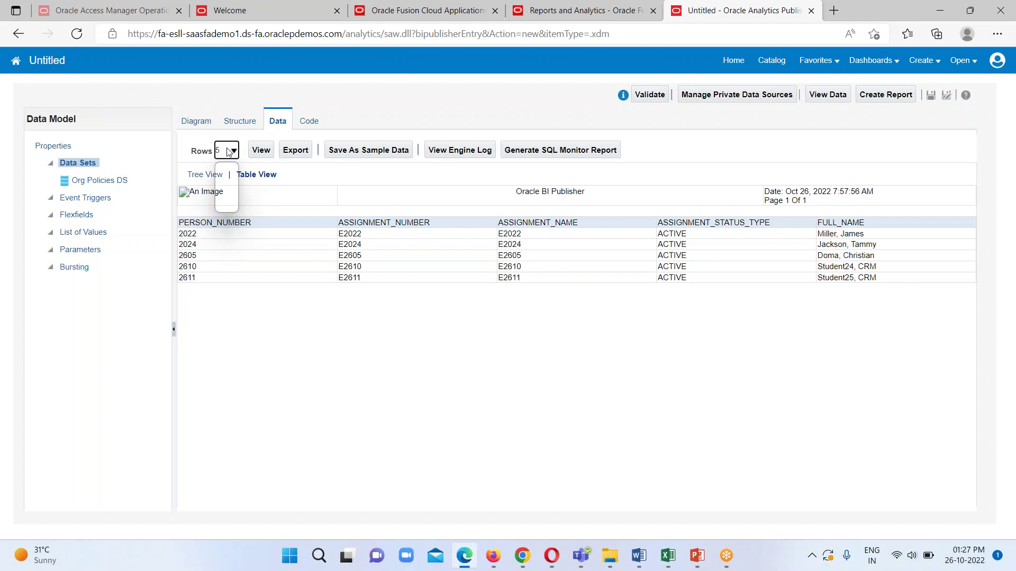
click(222, 171)
click(260, 149)
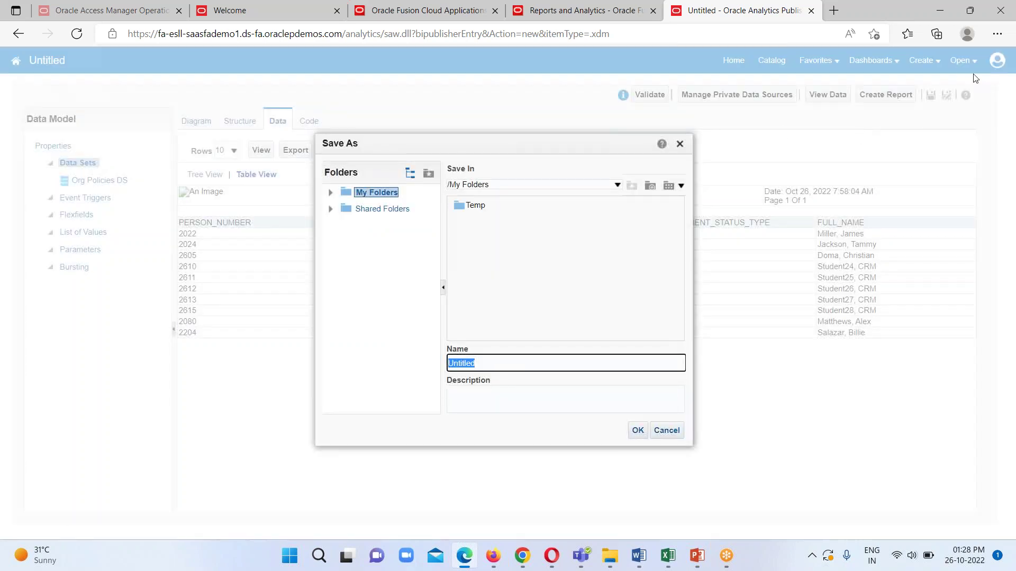
Save the data model as Org Policies DM 26Oct22 and export its data as an XML file
text(Org Policies DM 26Oct22)
key(Return)
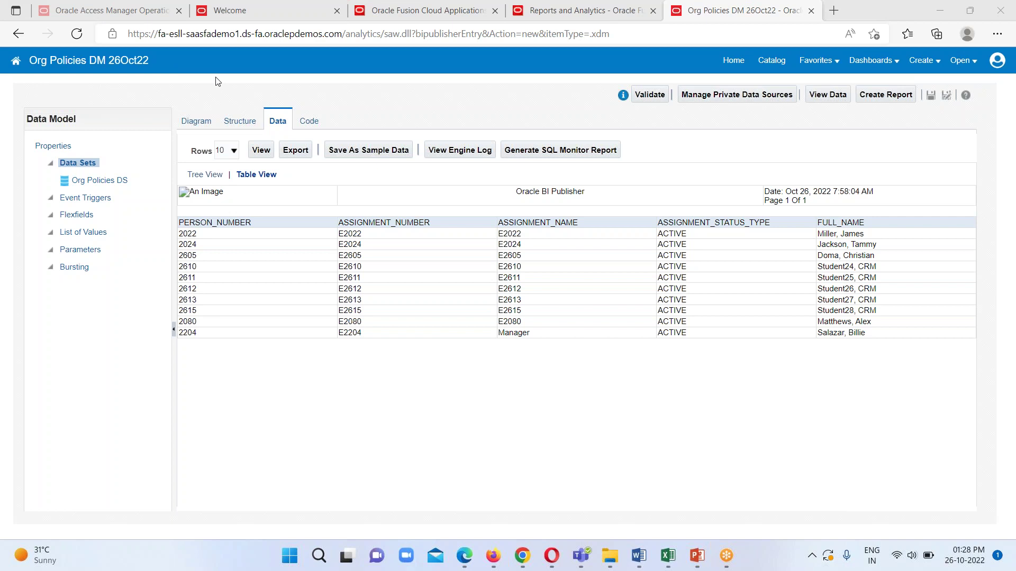
click(300, 155)
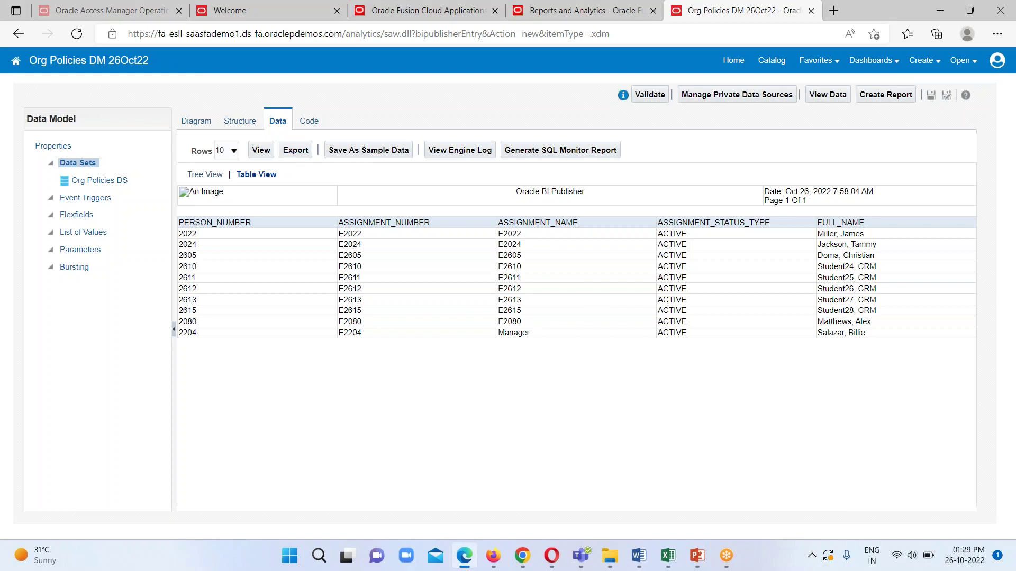
click(299, 155)
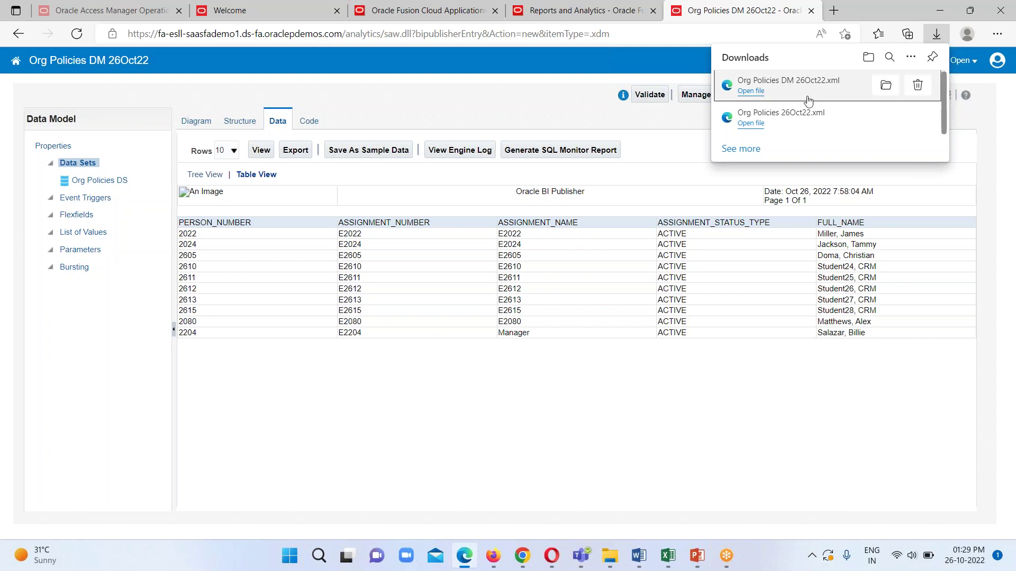
click(566, 108)
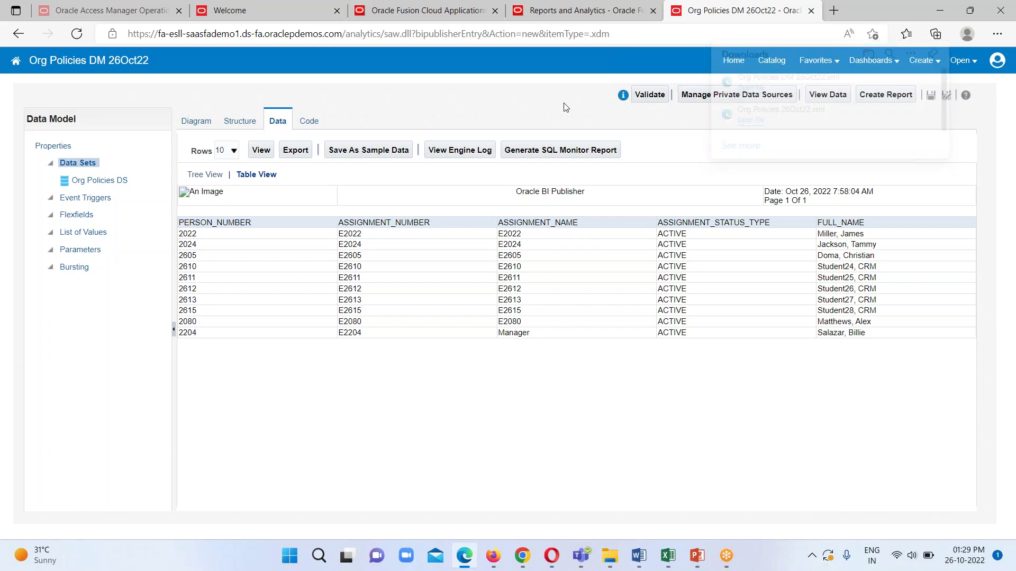
Switch to Word, create a new blank document and bring up the BI Publisher commands
mouse_move(636, 562)
click(624, 442)
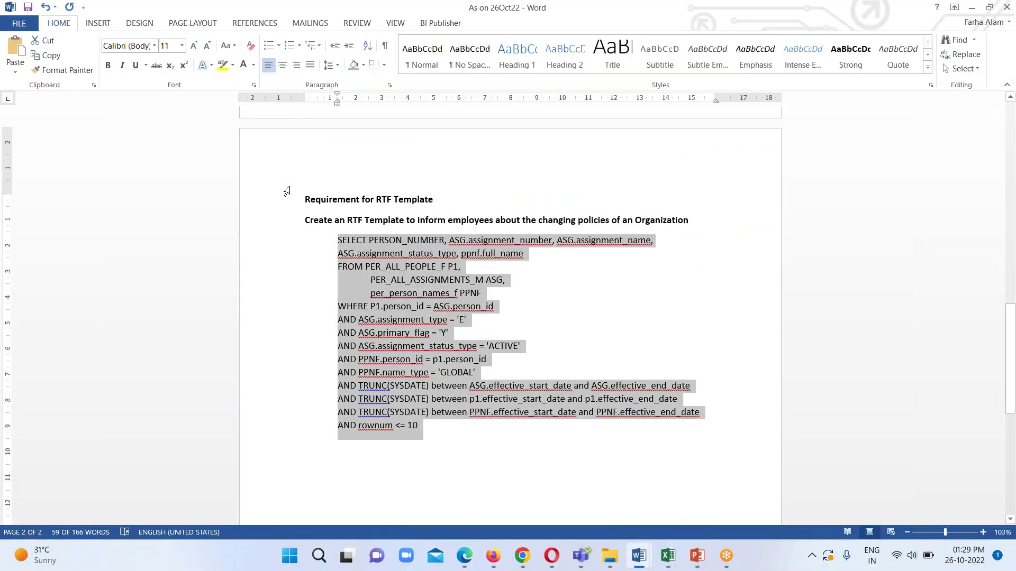
click(24, 25)
click(18, 75)
click(145, 177)
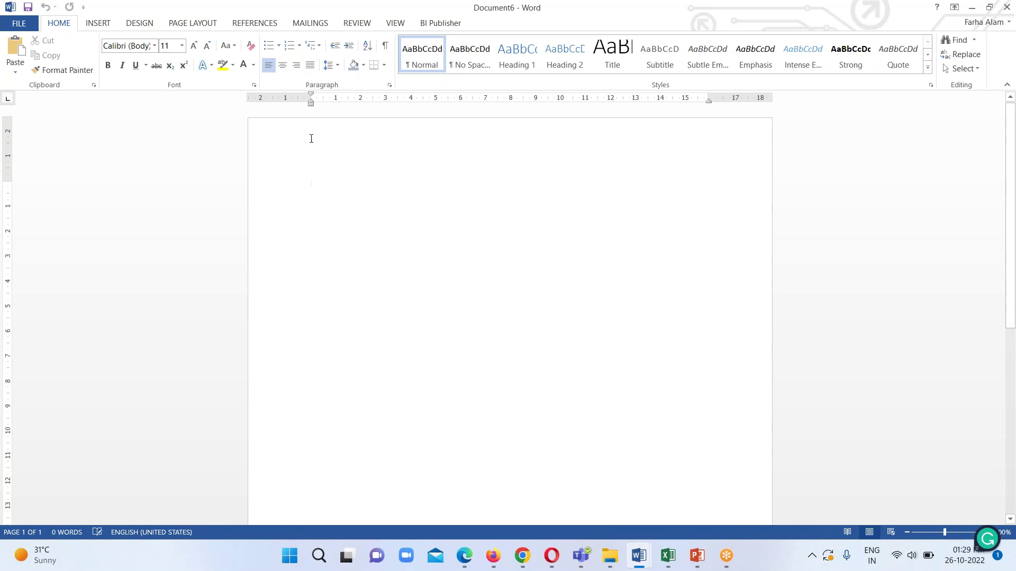
click(442, 25)
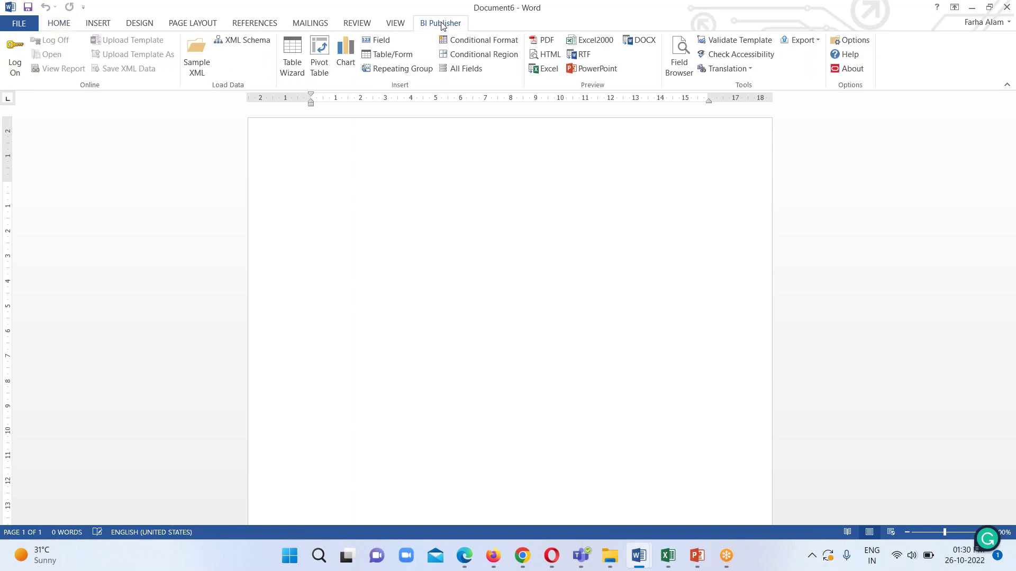
Load the Org Policies DM 26Oct22 file from the Downloads folder as the template's sample XML data
click(197, 60)
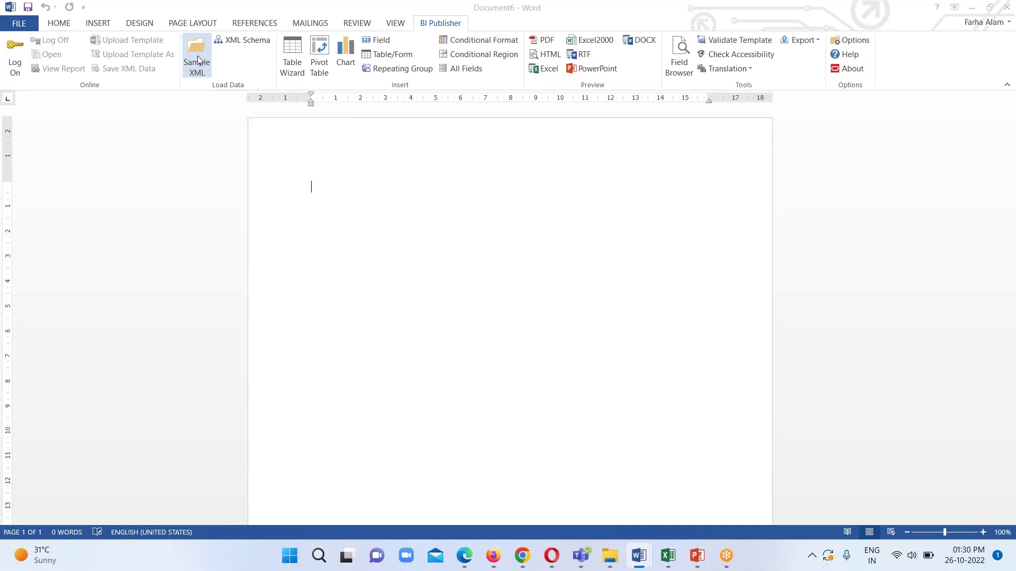
scroll(59, 172, up, 3)
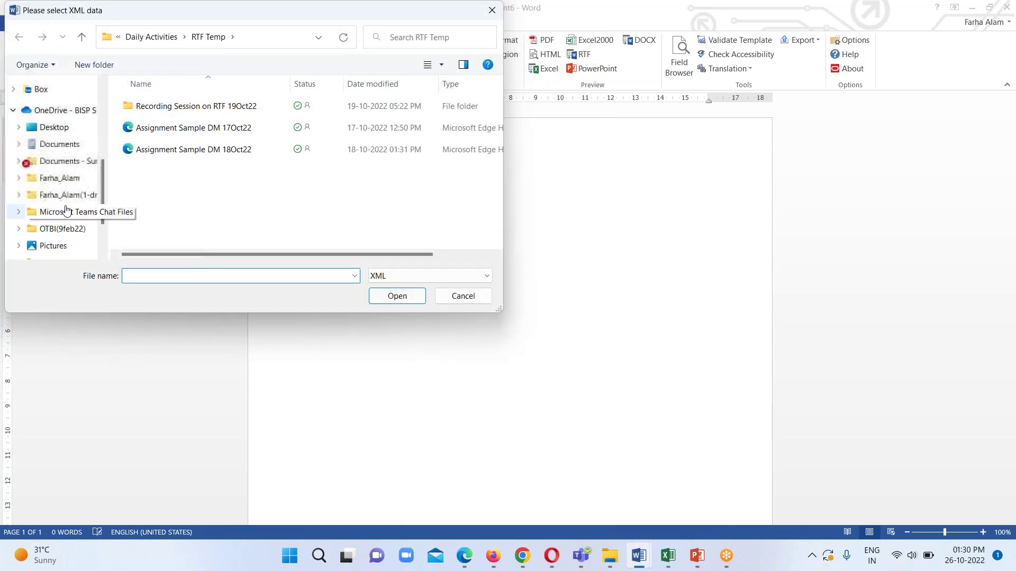
scroll(59, 172, up, 3)
click(60, 118)
scroll(53, 204, up, 1)
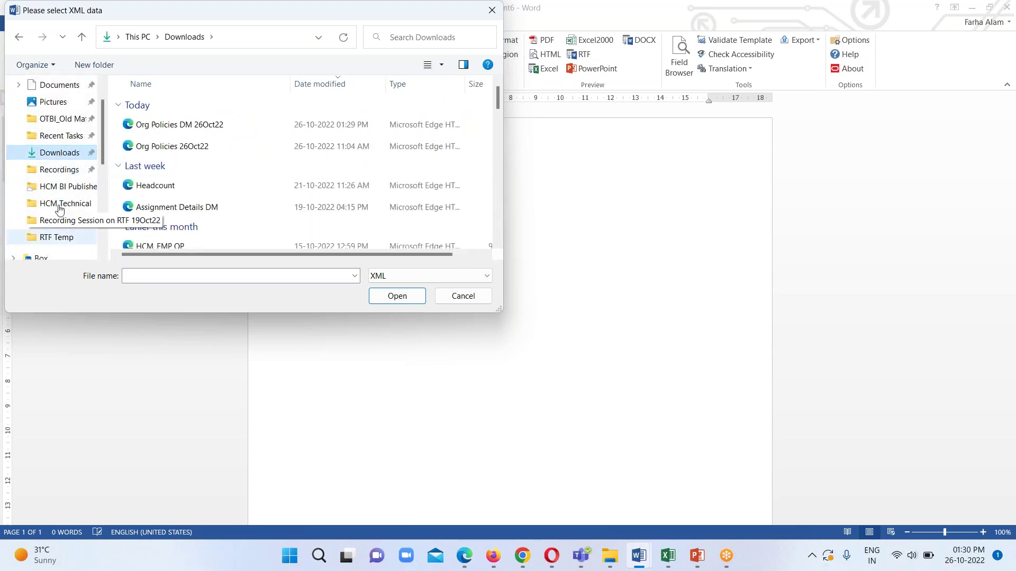
click(176, 132)
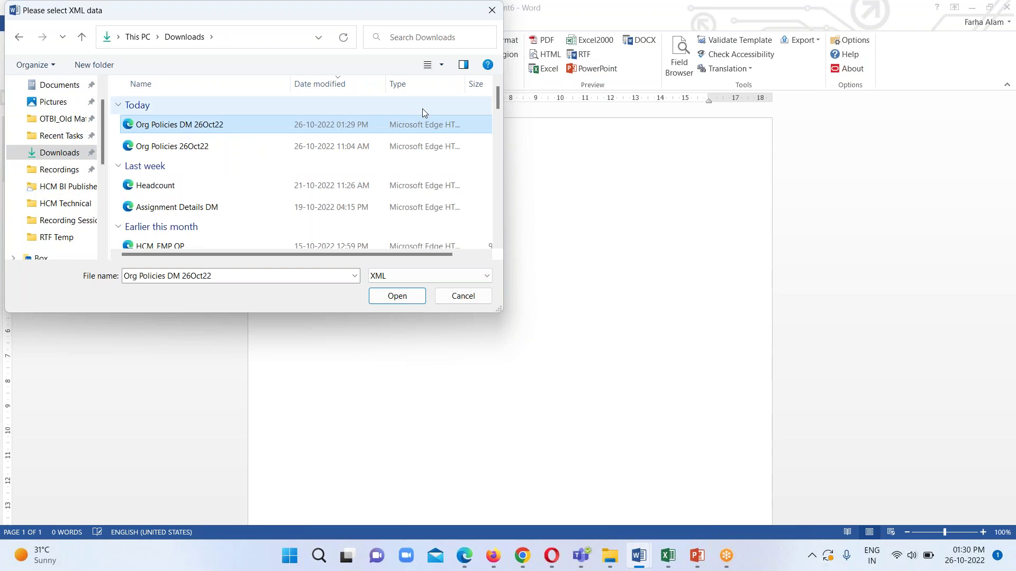
click(405, 296)
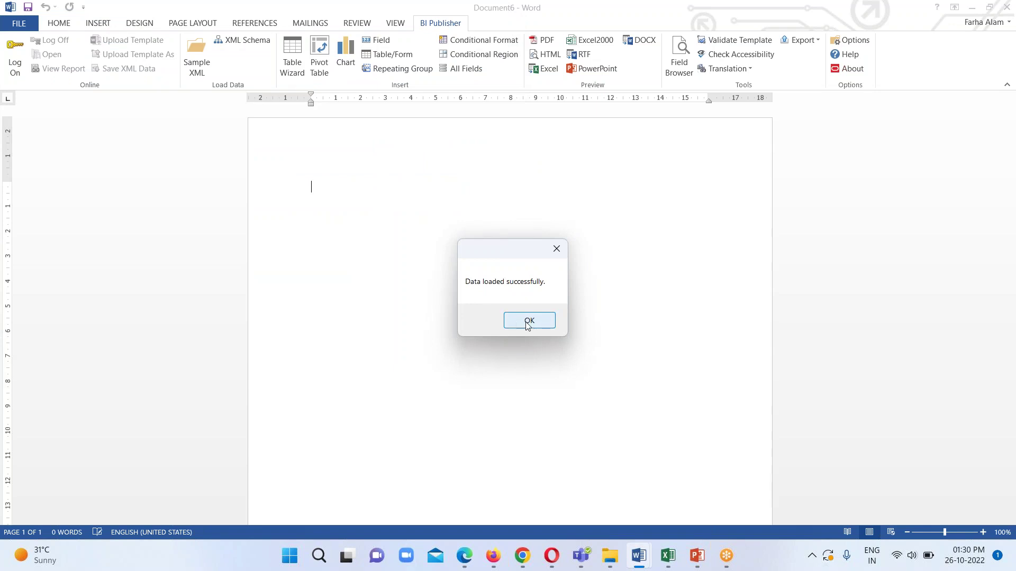
click(528, 322)
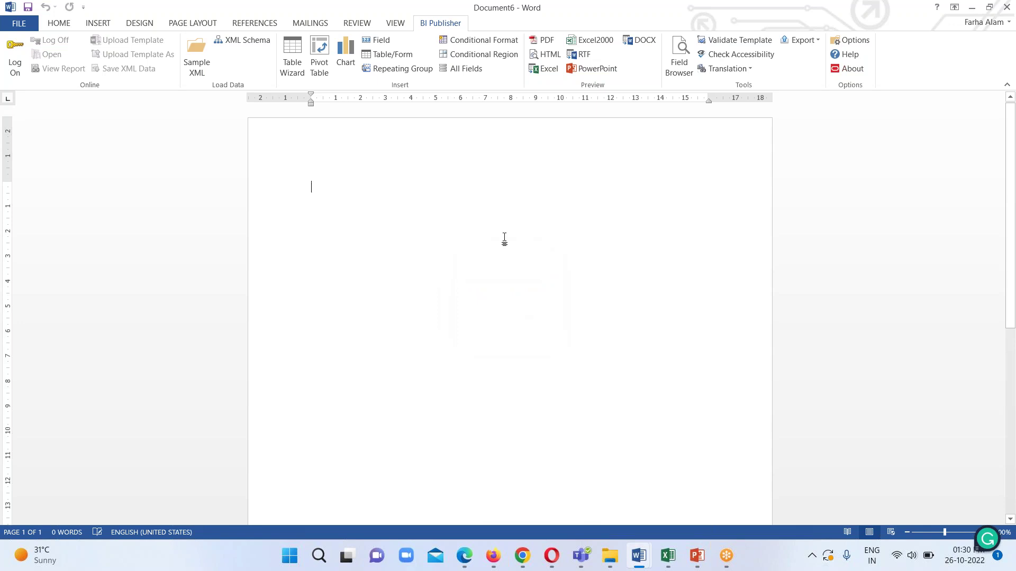
Start the Table Wizard with the Table report format and /DATA_DS/G_1 as the grouping data set
click(291, 55)
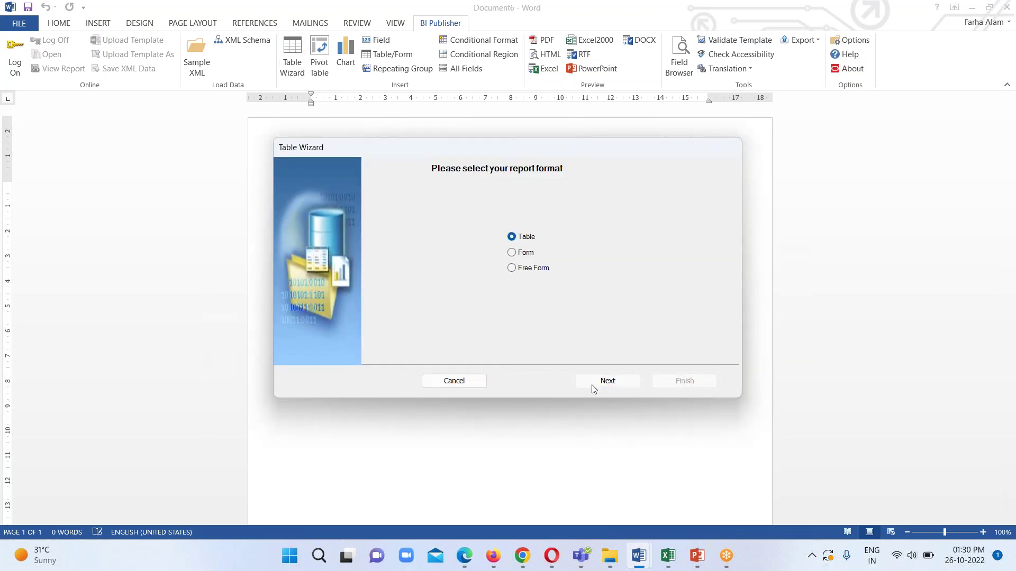
click(592, 386)
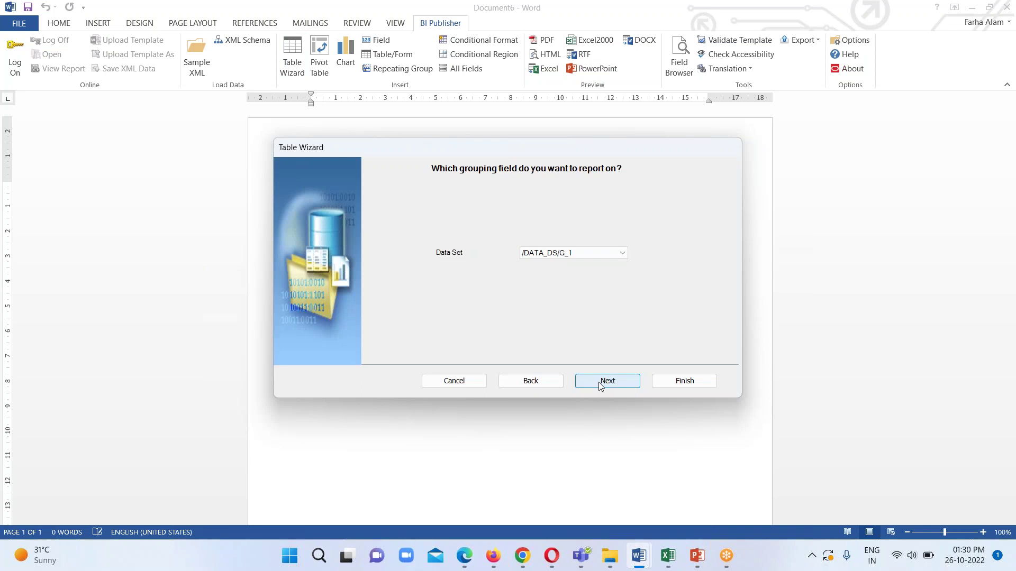
click(619, 253)
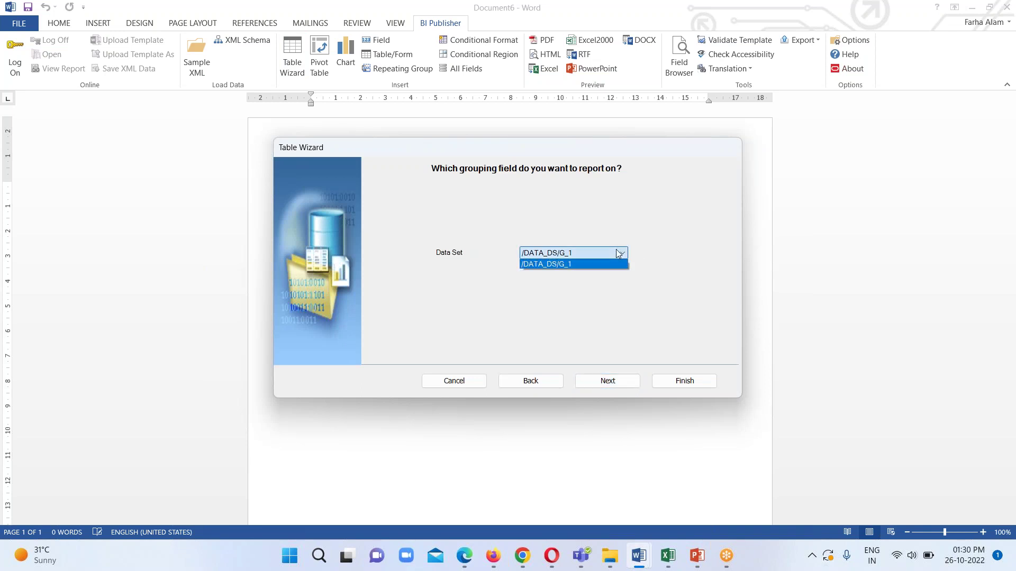
click(619, 253)
click(593, 387)
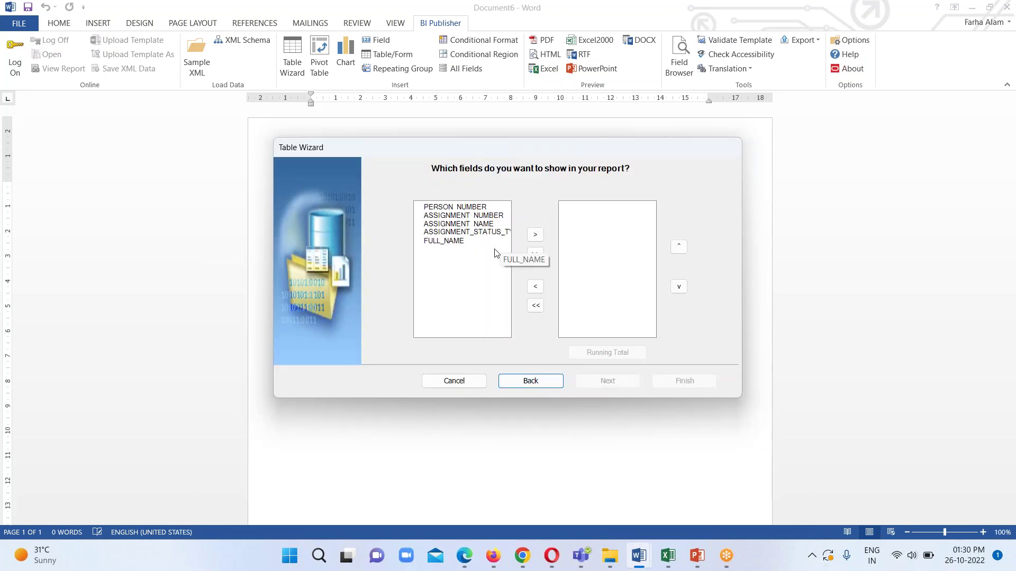
Include all available fields in the report and move FULL_NAME up to directly after PERSON_NUMBER
click(535, 255)
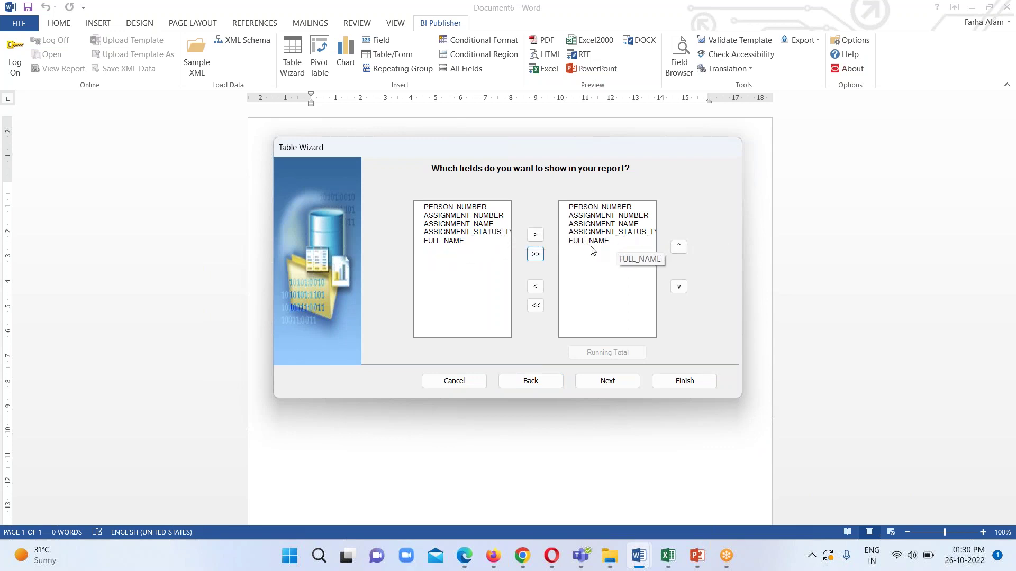
click(679, 243)
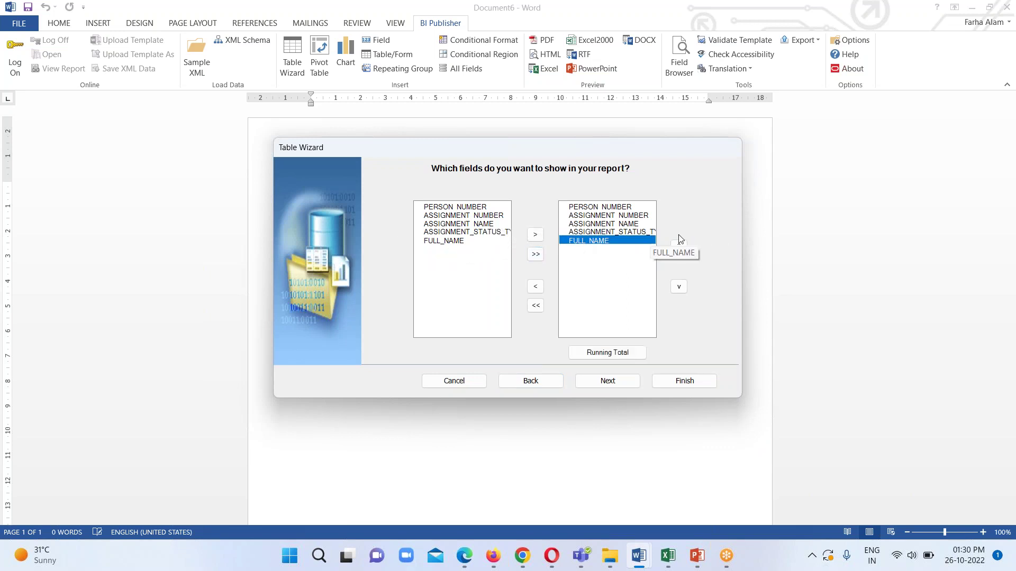
click(681, 246)
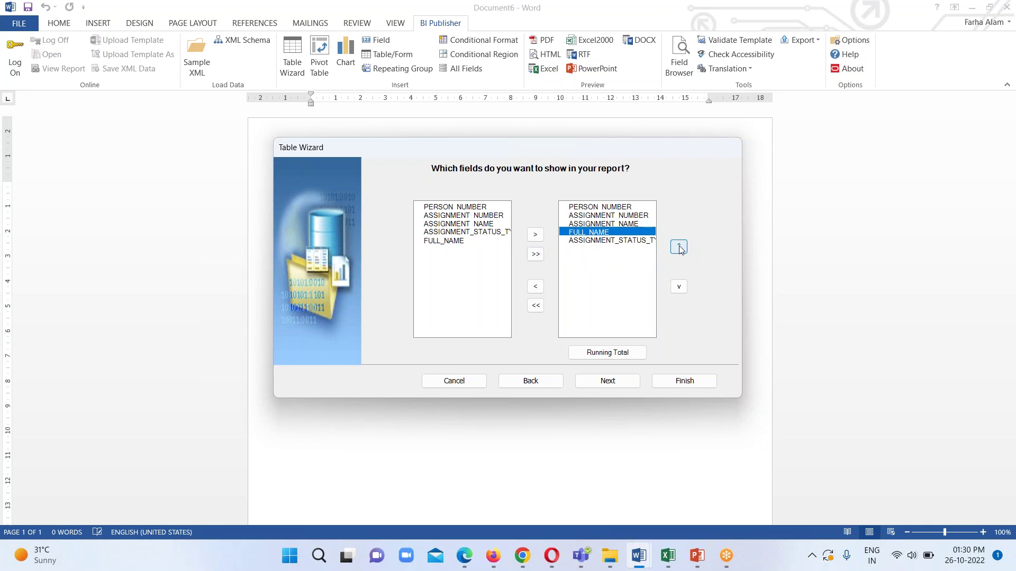
click(681, 247)
click(681, 248)
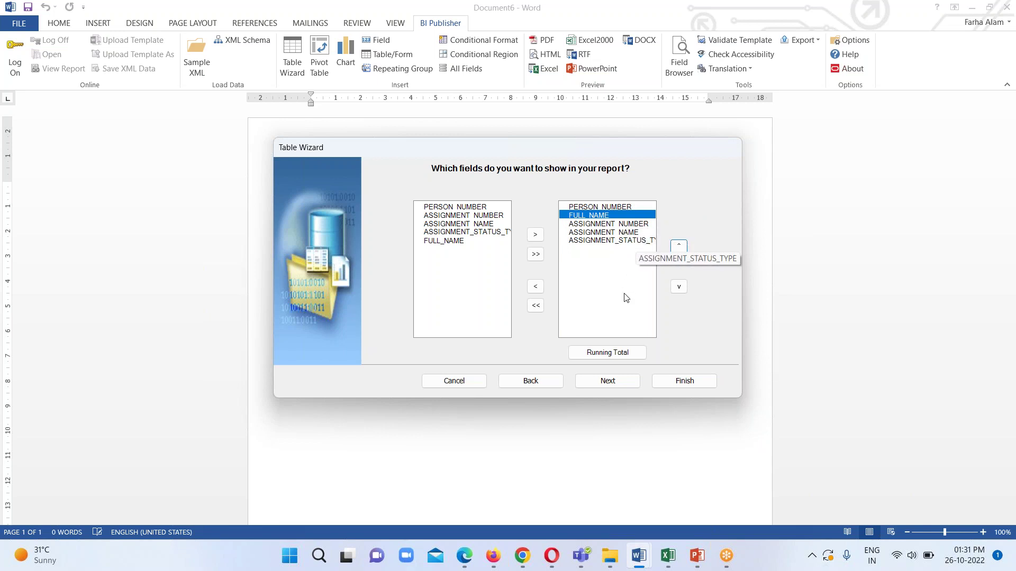
click(608, 381)
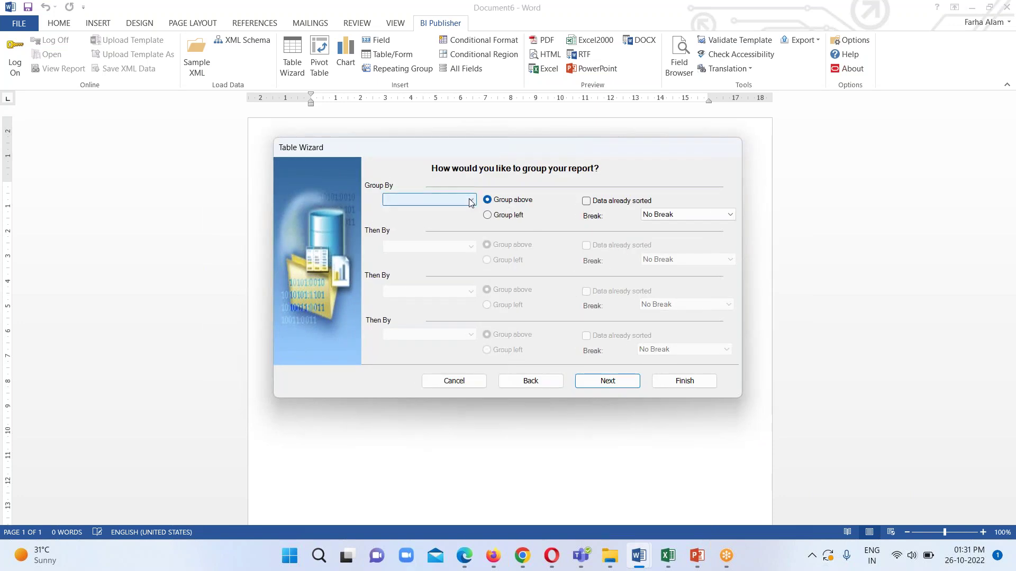
Group the report by FULL_NAME with a Page break and finish the wizard without a sort field
click(470, 200)
click(446, 228)
click(708, 216)
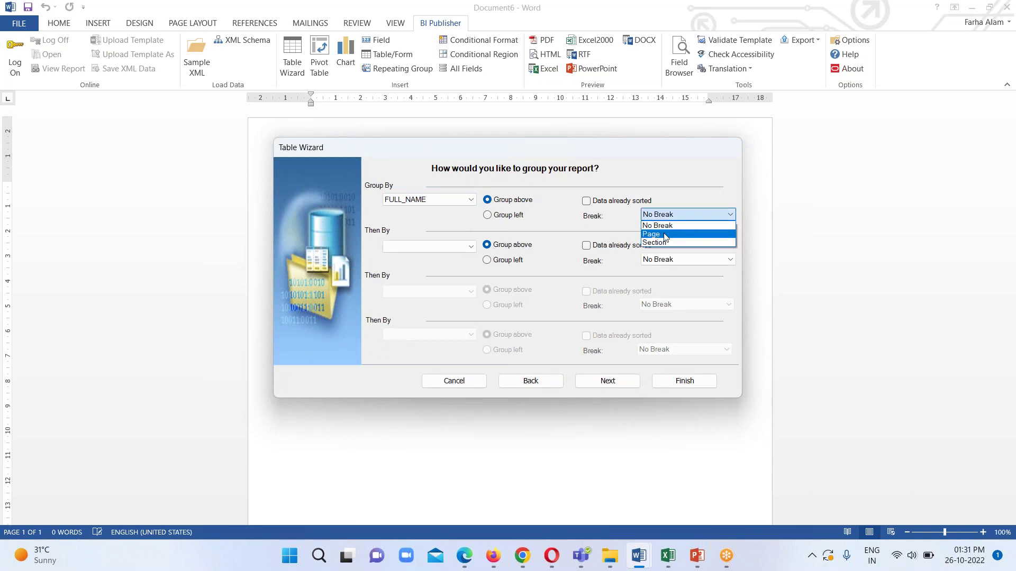
click(654, 234)
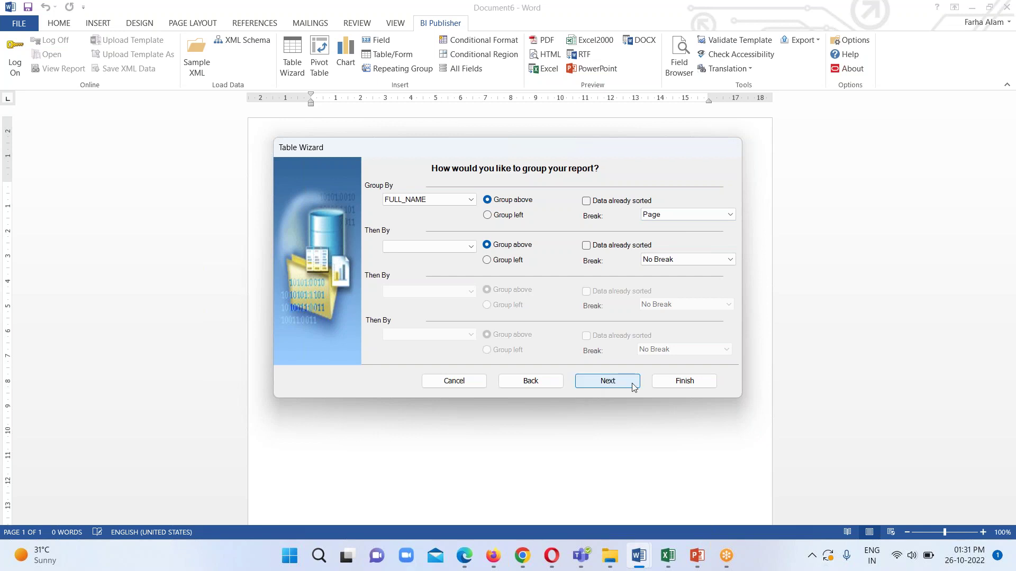
click(608, 382)
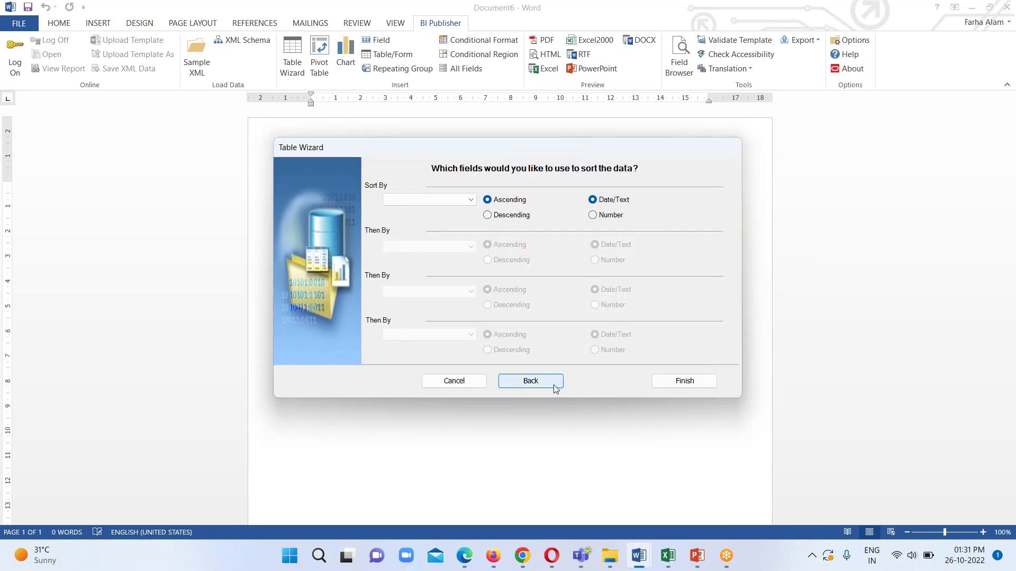
click(685, 382)
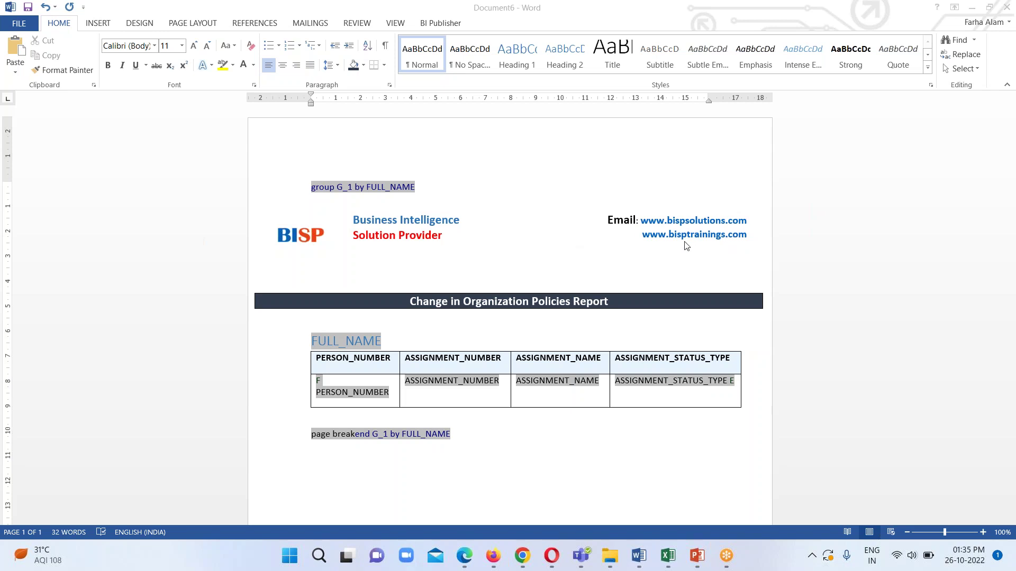
Save the template to the Desktop as a Word document named Changing Org Policies Report
scroll(688, 249, down, 2)
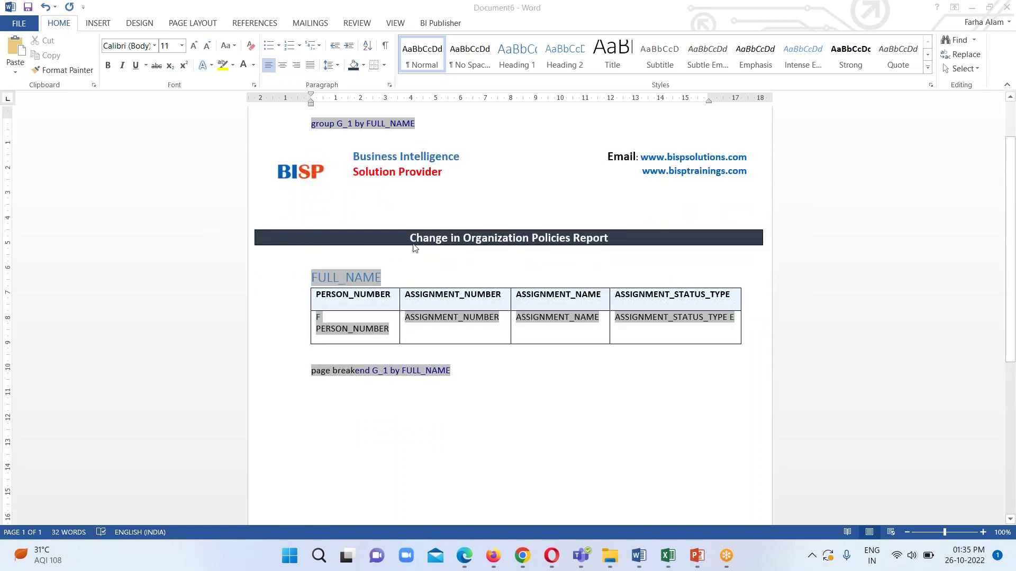
scroll(612, 252, down, 2)
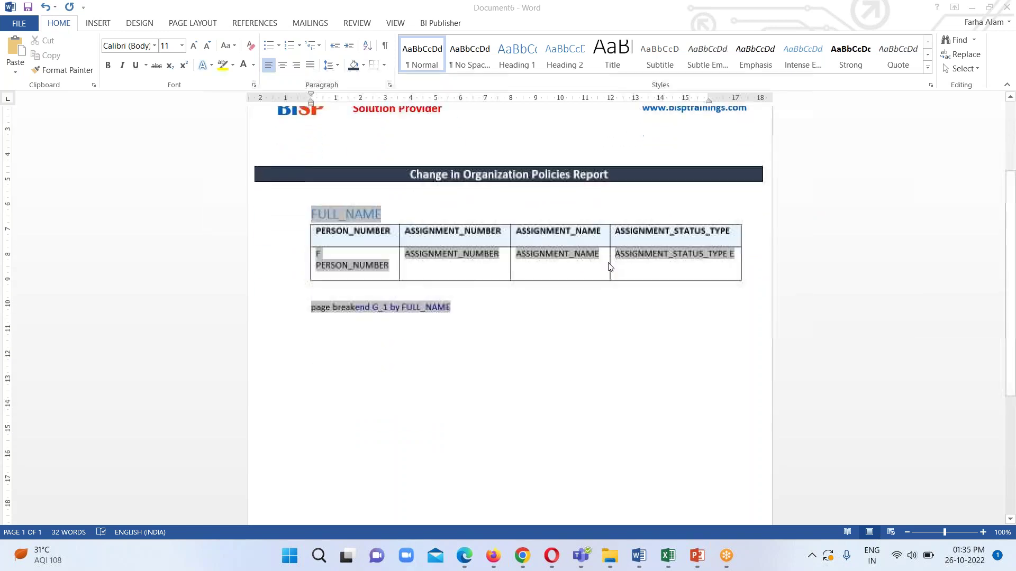
scroll(423, 280, up, 3)
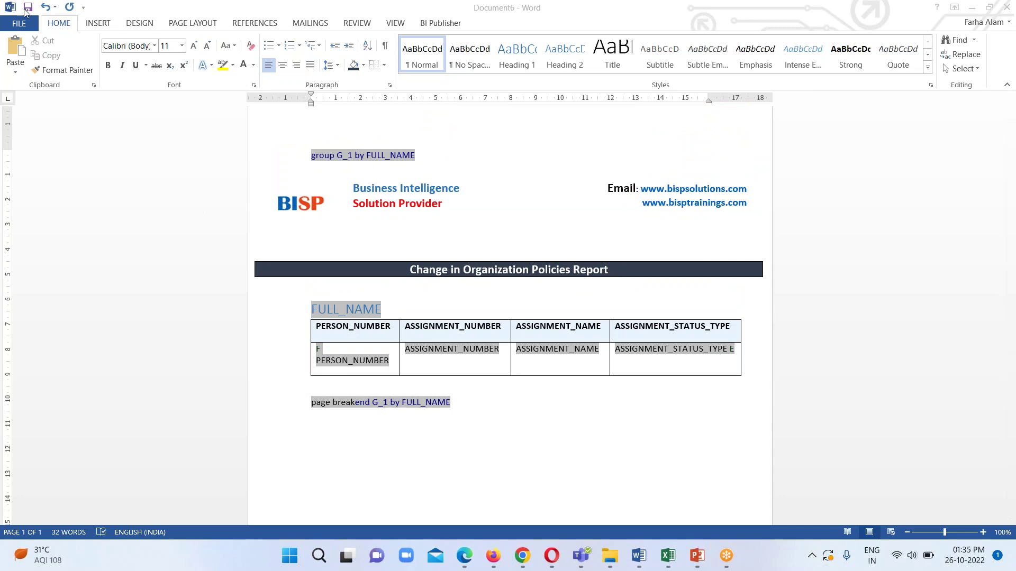
click(75, 142)
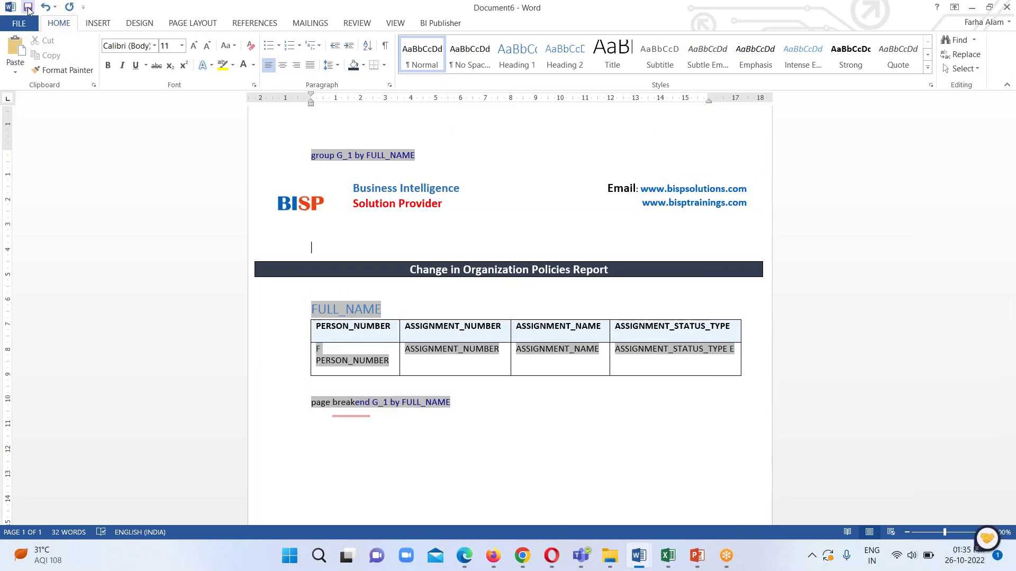
click(28, 7)
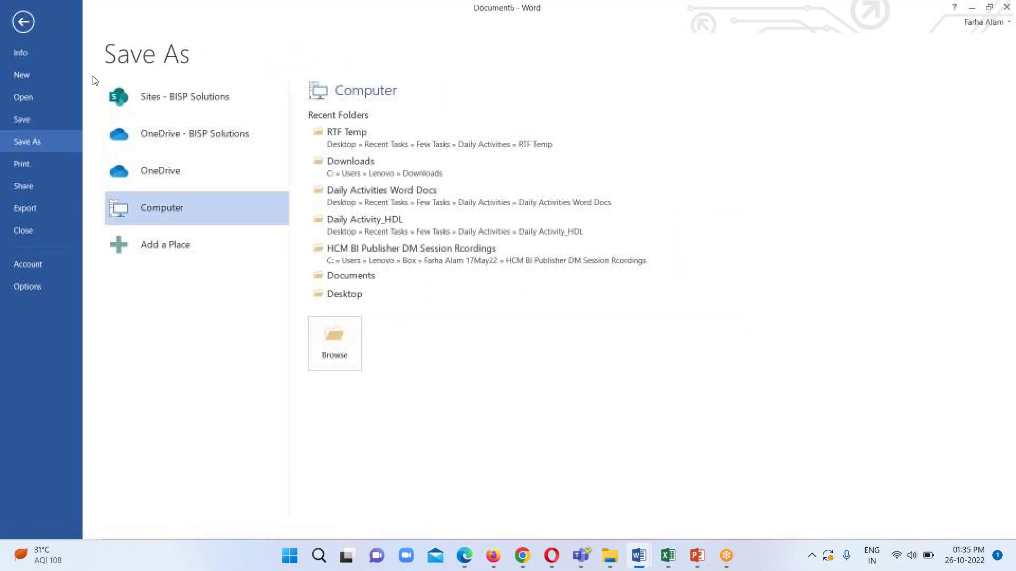
click(330, 329)
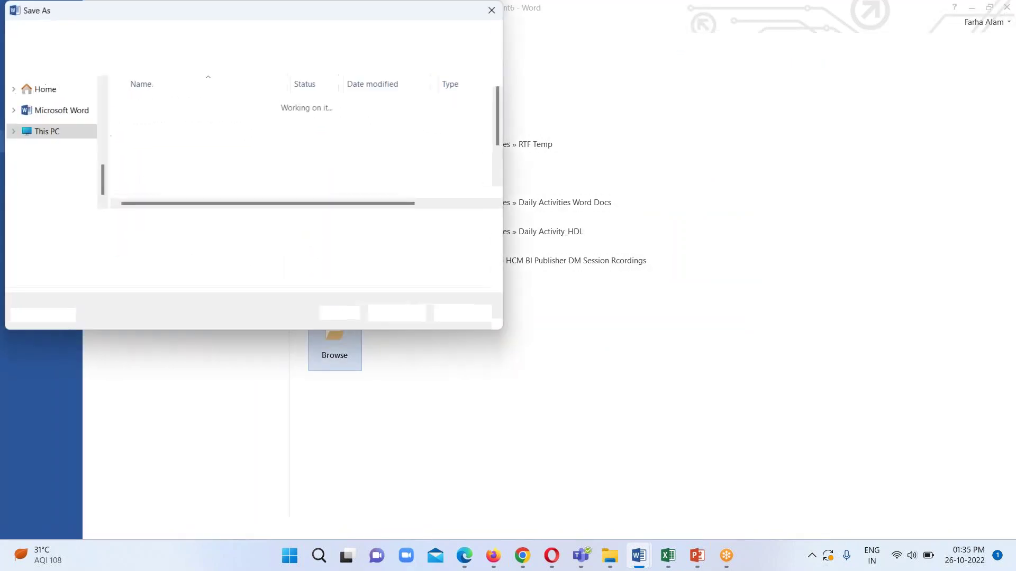
scroll(42, 106, up, 2)
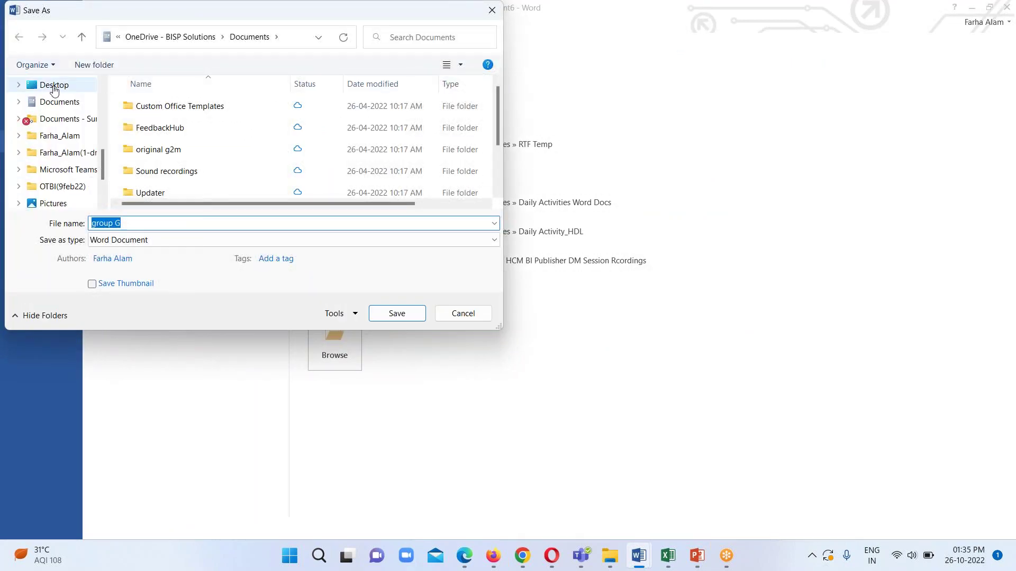
click(55, 85)
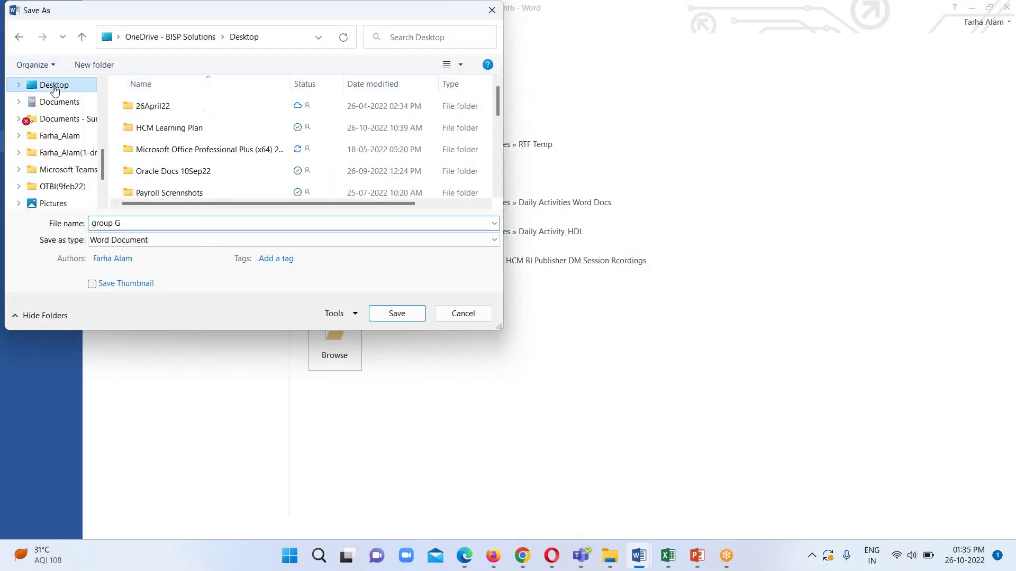
click(134, 221)
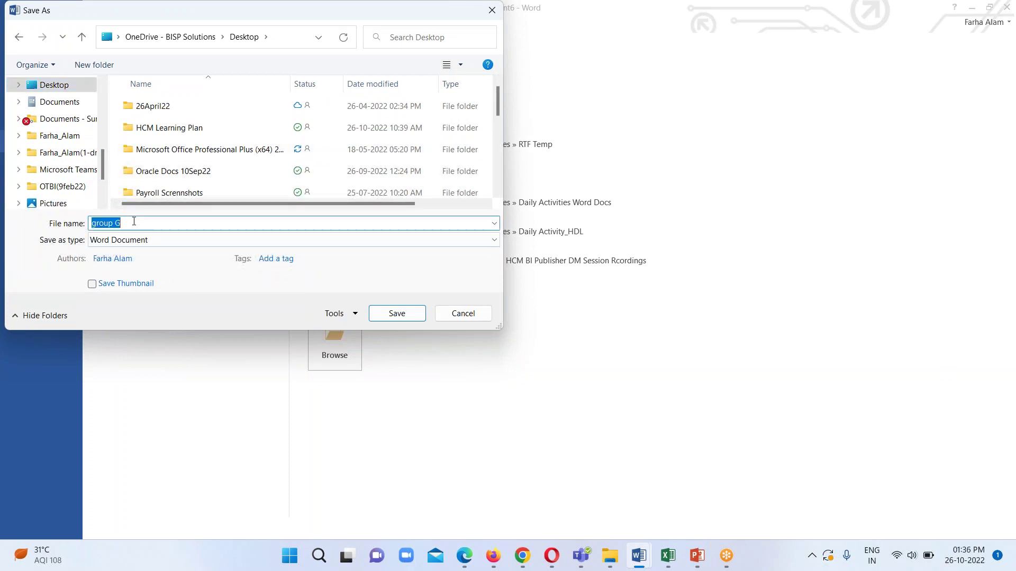
text(Changing Org Policies Report)
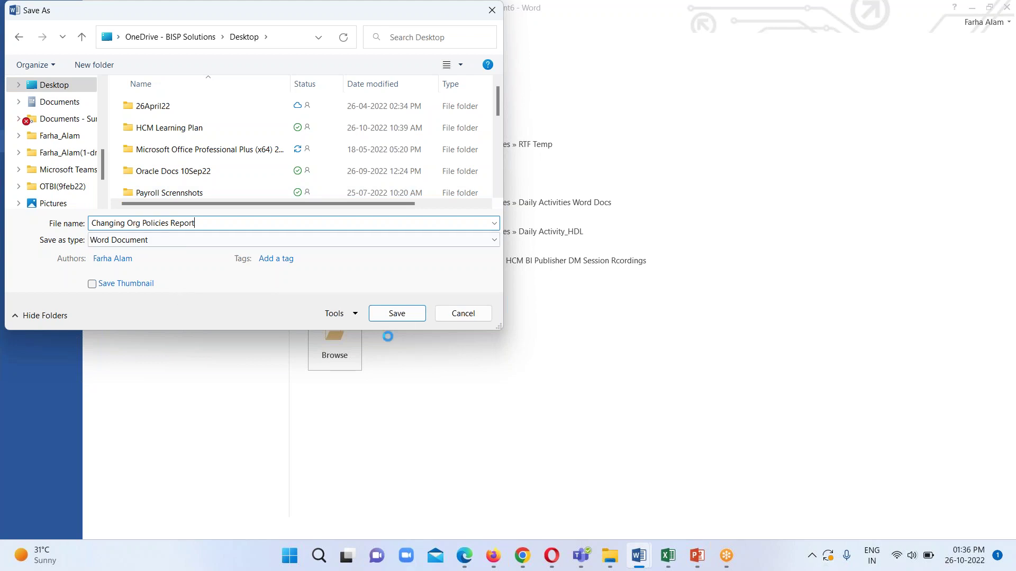
click(401, 316)
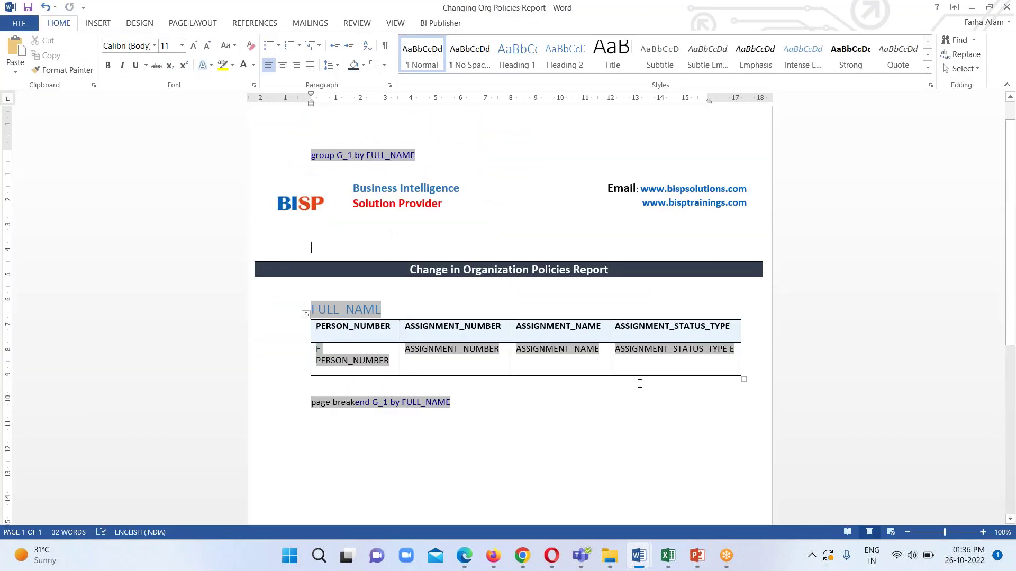
Select the header row of the assignment table and place the cursor in its PERSON_NUMBER heading cell
scroll(638, 383, down, 3)
scroll(535, 407, up, 3)
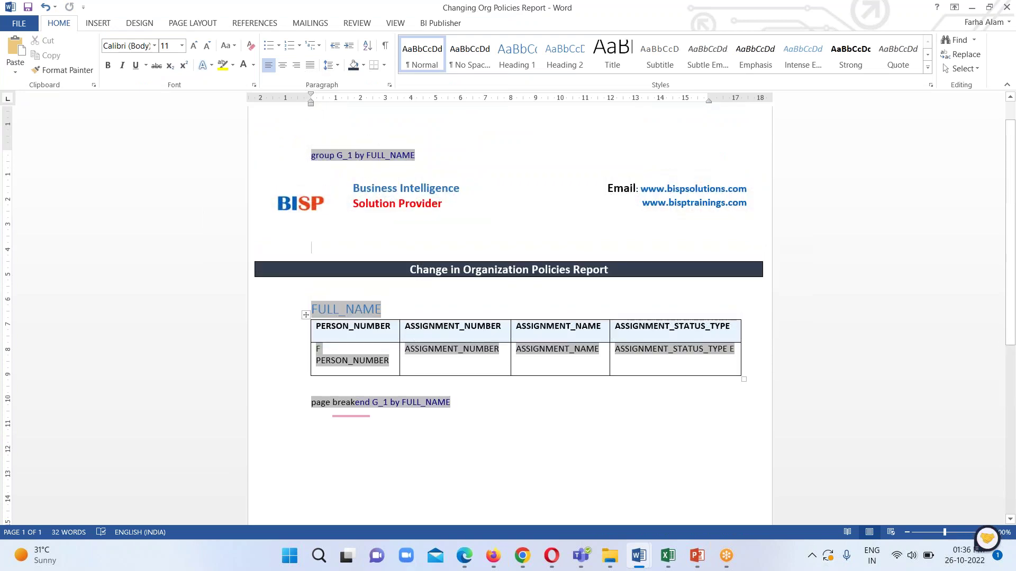
click(318, 329)
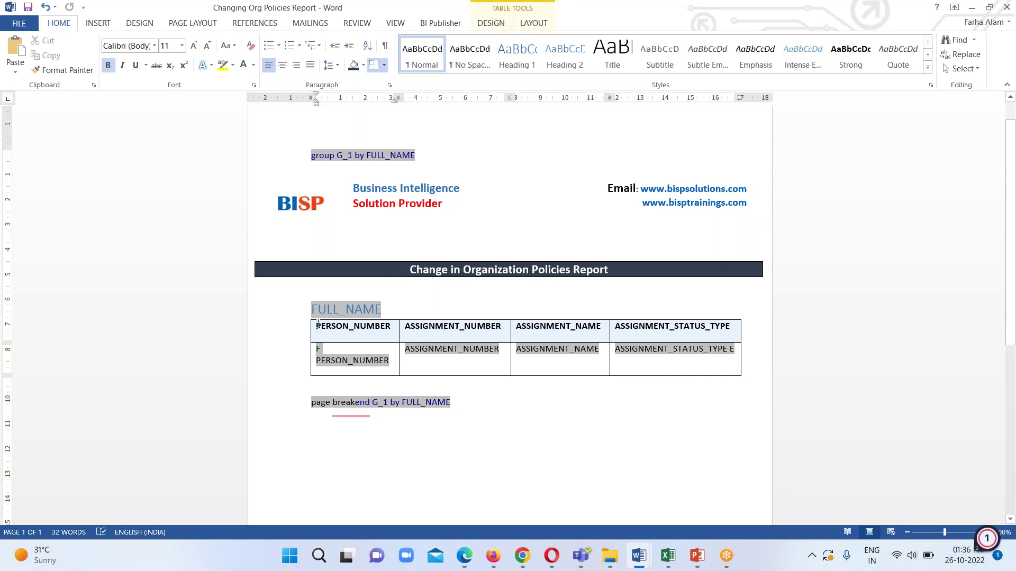
drag(318, 325, 452, 327)
drag(521, 327, 677, 328)
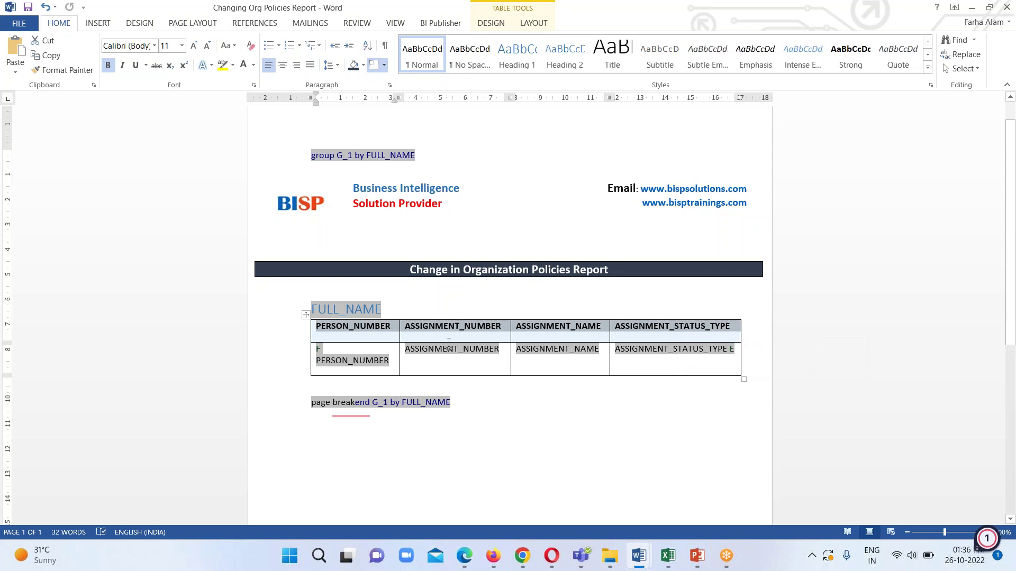
click(355, 339)
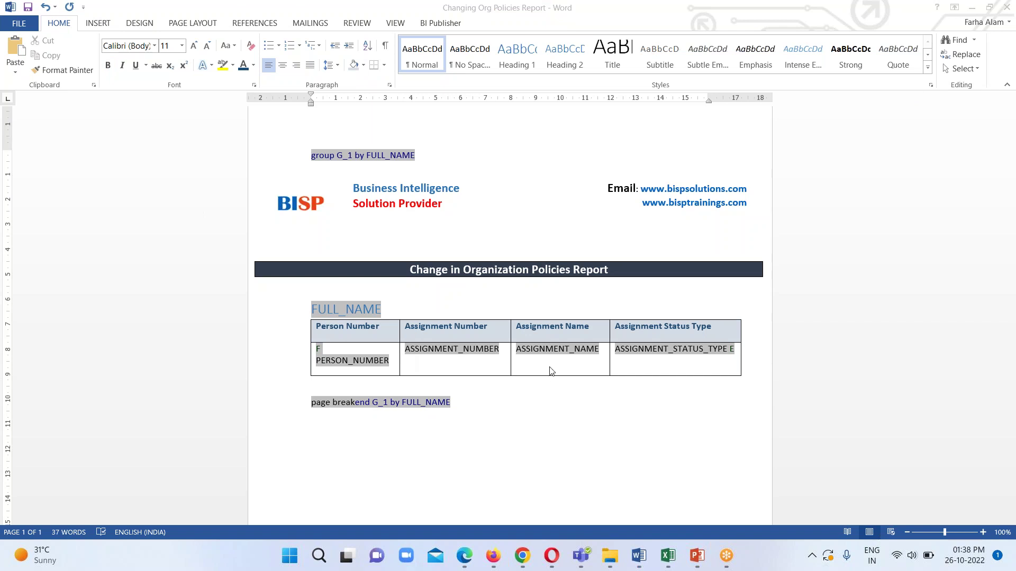
scroll(563, 377, down, 1)
scroll(561, 376, up, 2)
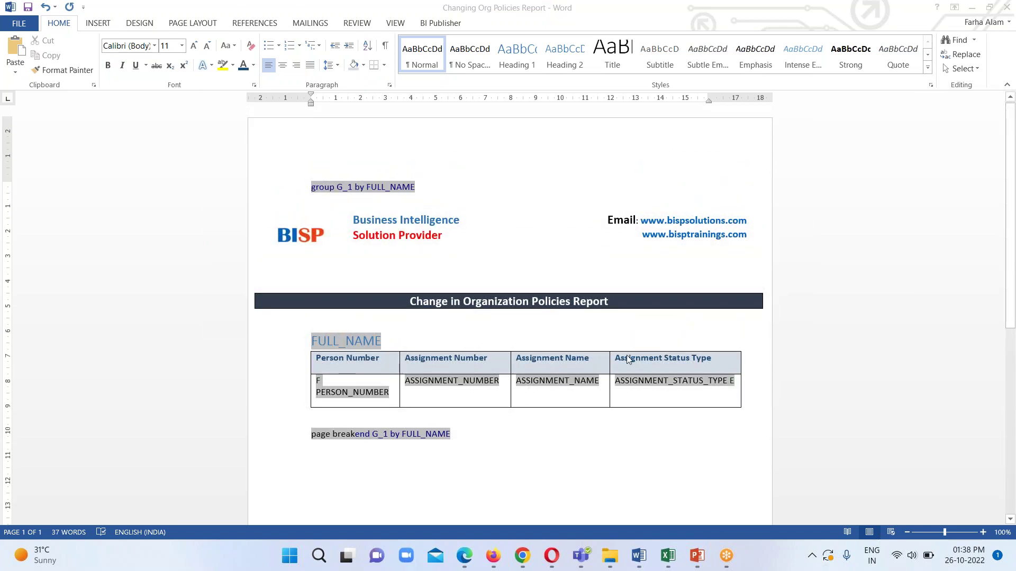
Turn the FULL_NAME heading above the assignment table into a greeting that reads "Dear, FULL_NAME,"
scroll(477, 355, down, 1)
click(313, 314)
double_click(315, 310)
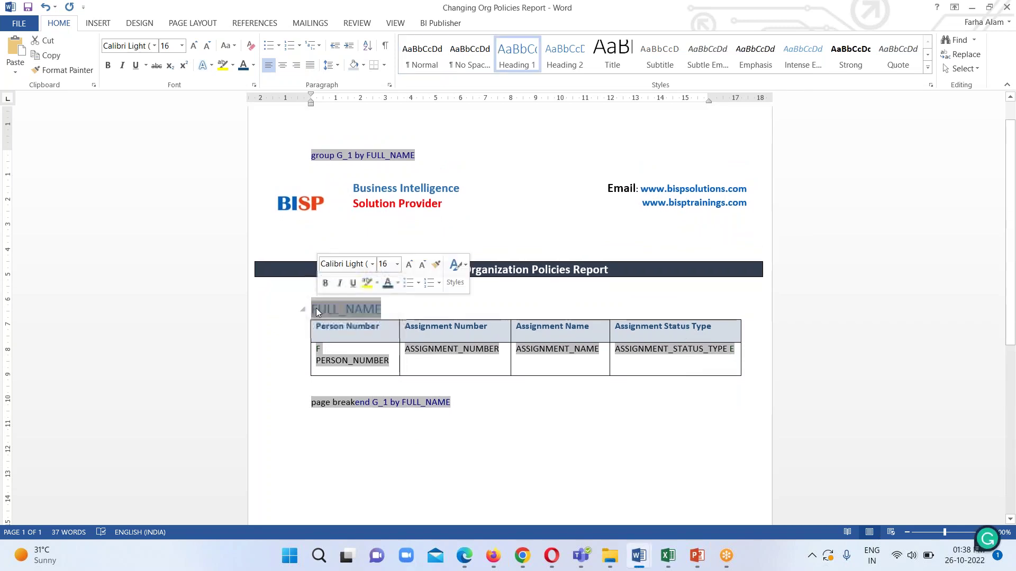
click(314, 307)
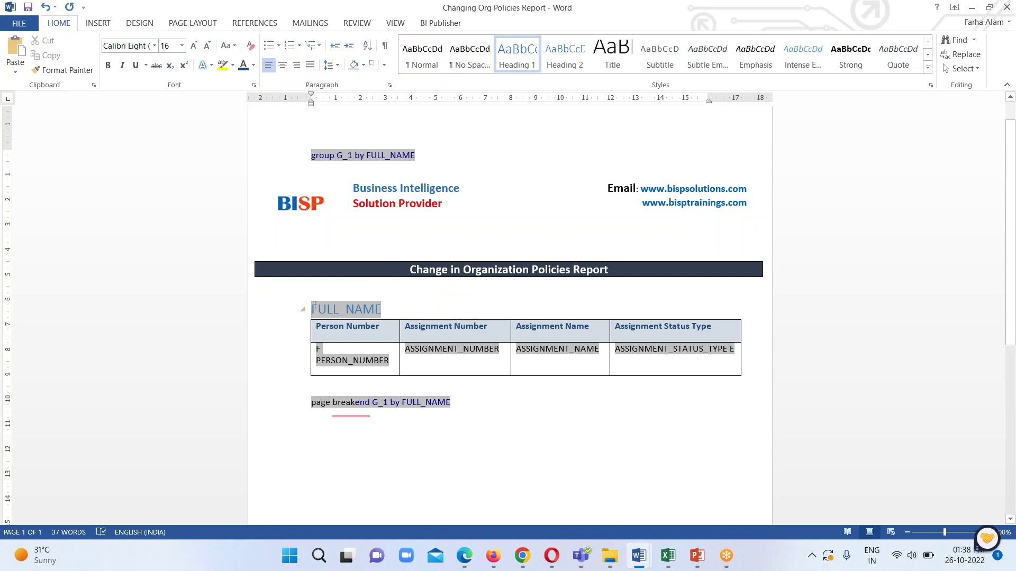
text(DEa)
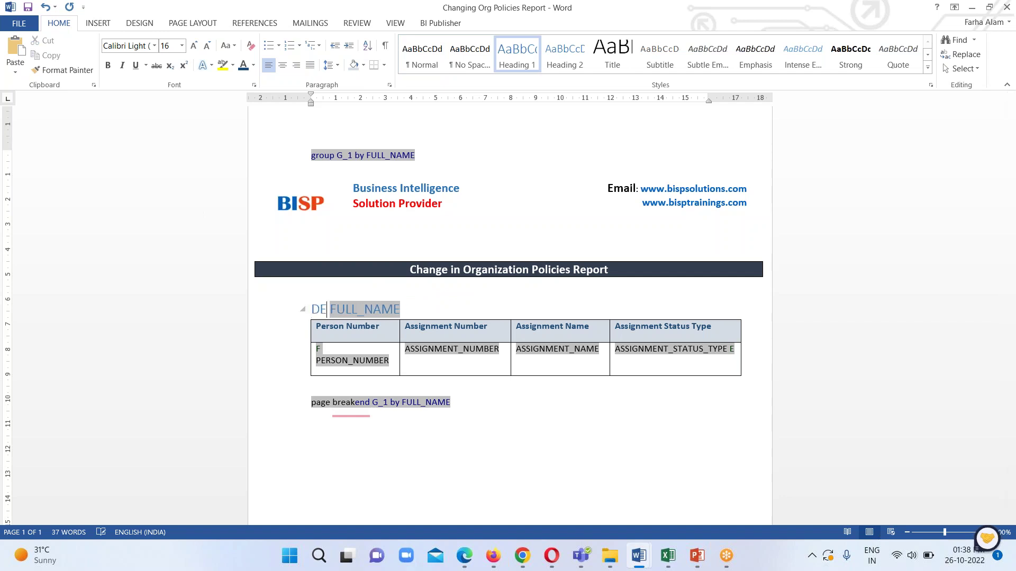
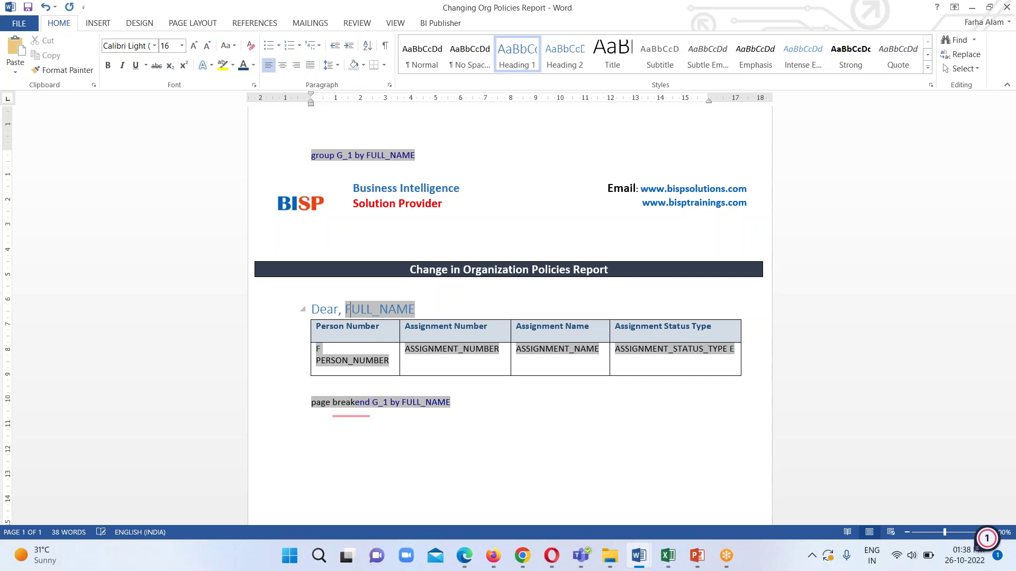
text(,)
Below the greeting, write "This is to bring to your notice that from 1st January 2023 our organization policies will get changed"
key(Return)
text(Thi)
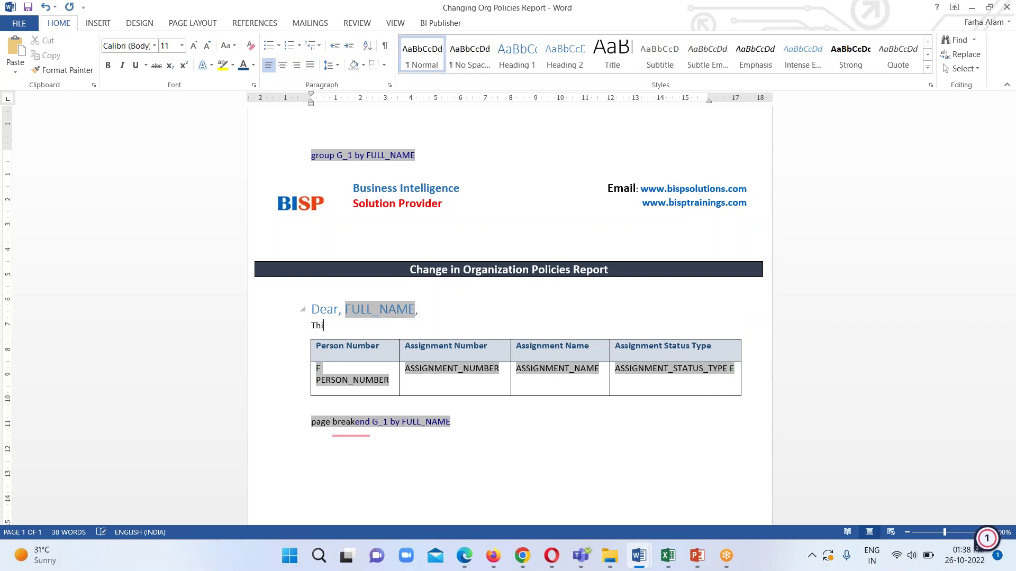
text(s is to br)
text(ing to your)
text( notice )
text(that from)
text( 1sr)
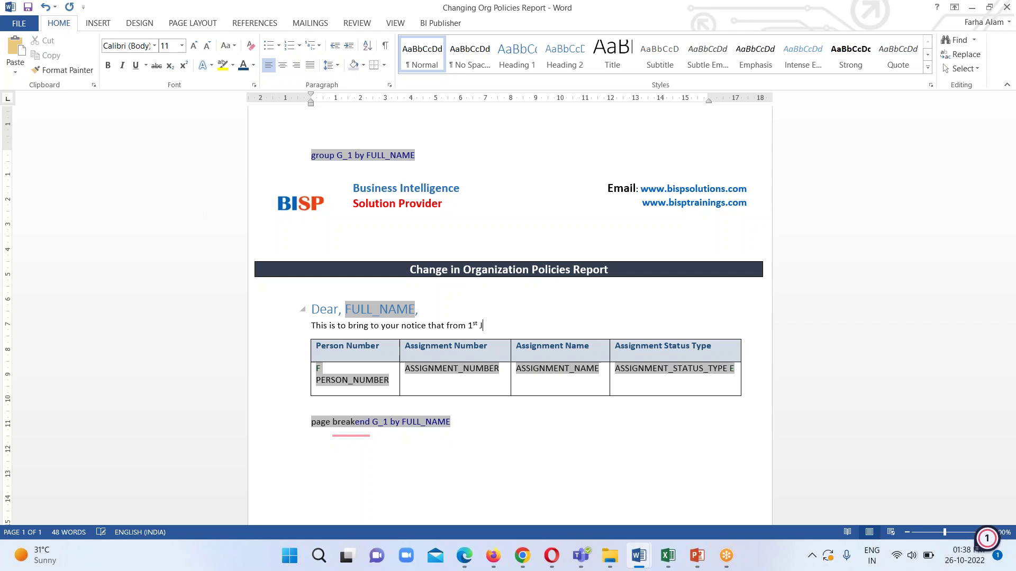
text( Januaruy 2023 our organzia)
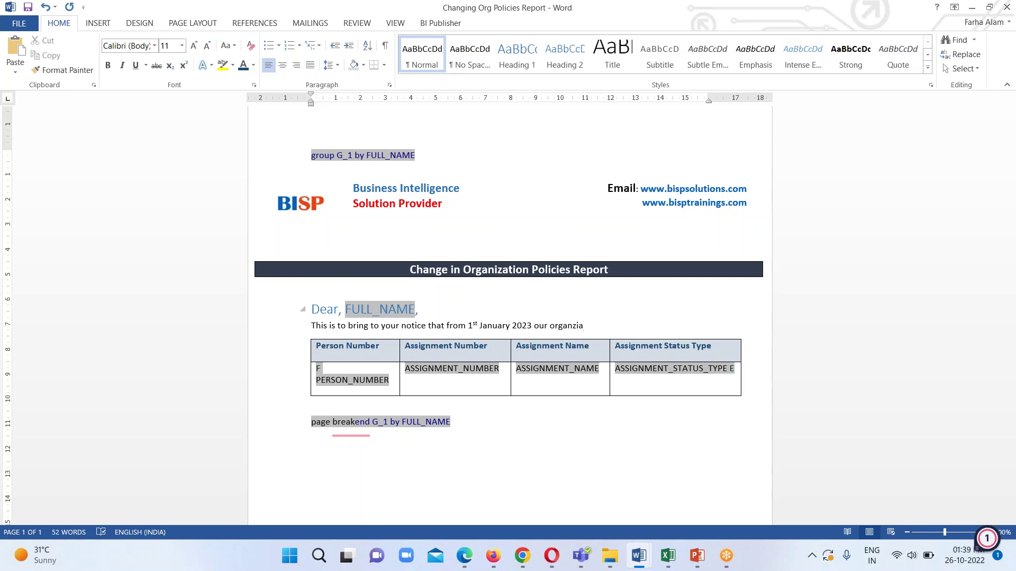
key(BackSpace)
text(ization polo)
key(BackSpace)
key(BackSpace)
text(licies will get chaged)
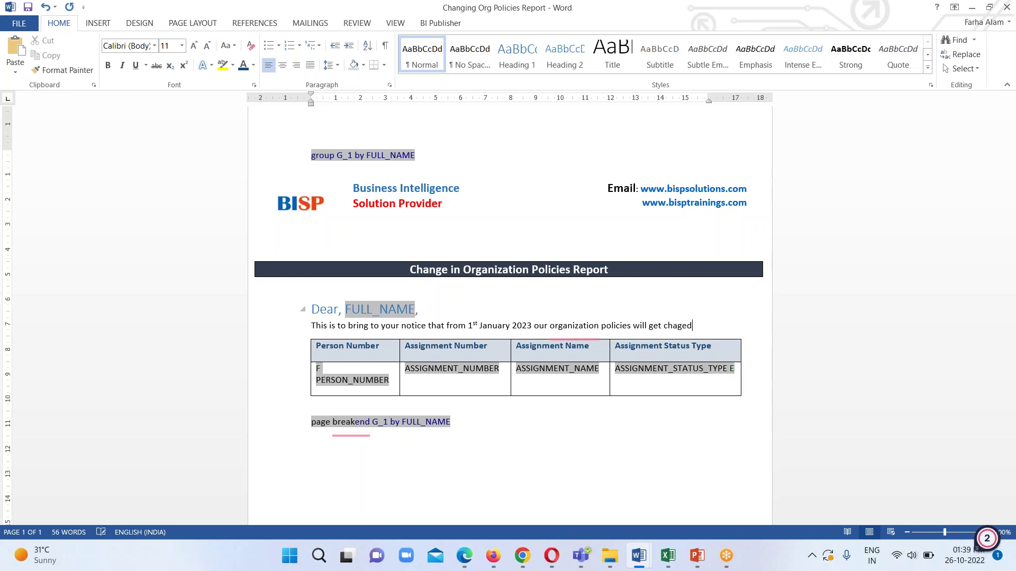
Correct the spelling of "changed" in the notice and replace "organization" with the suggested "organization's"
click(677, 325)
text(n)
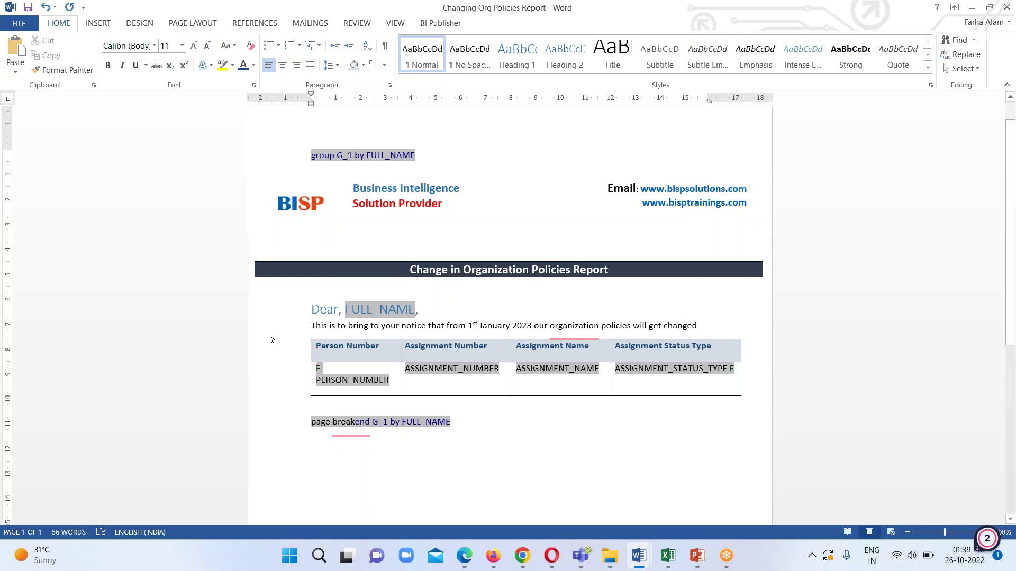
mouse_move(568, 327)
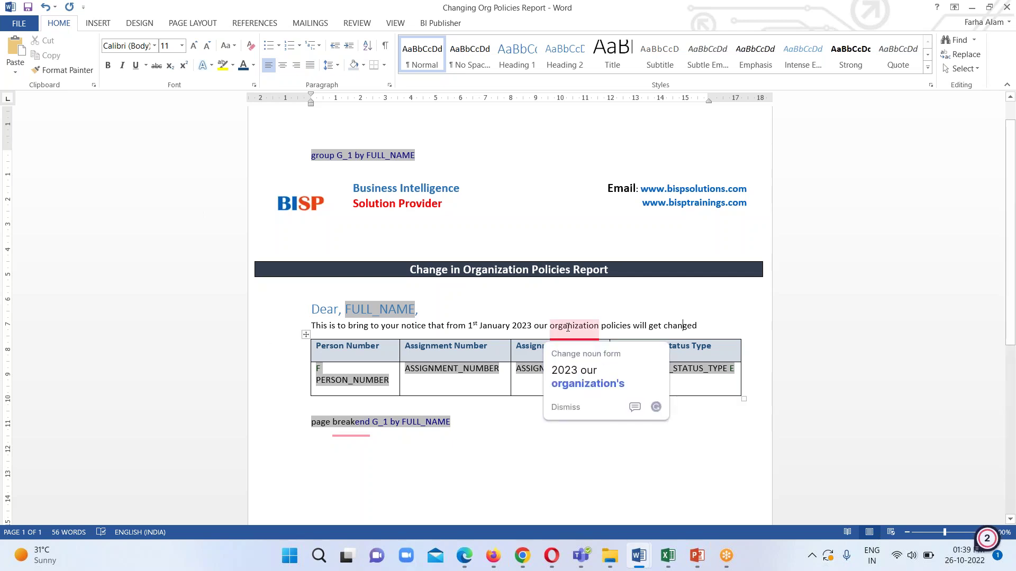
click(588, 383)
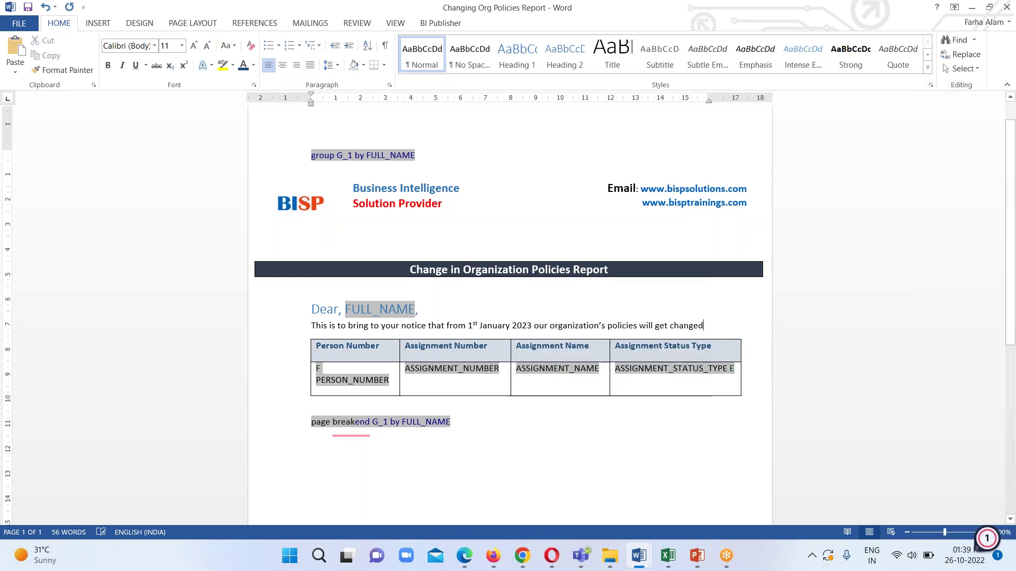
Continue the notice with "and below will be active assignments we have in our"
key(Return)
text(a)
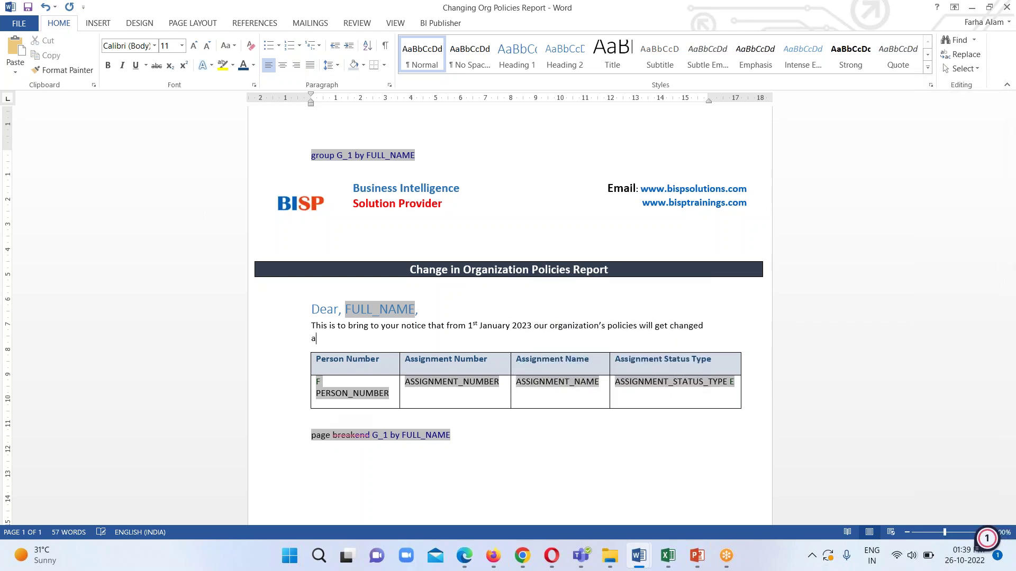
text(nd below will be active )
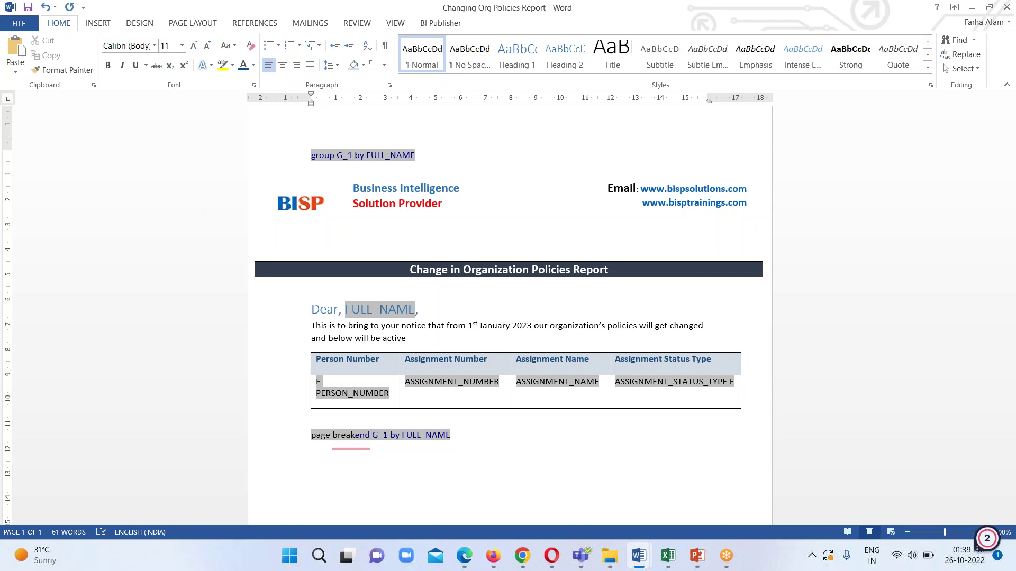
text(assignments we have in oue)
mouse_move(349, 343)
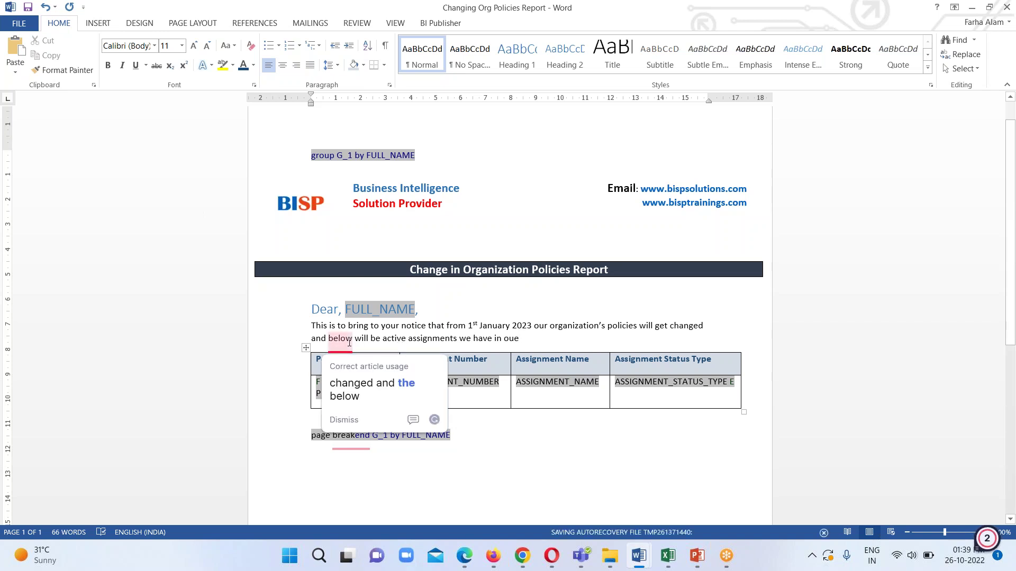
Fix the notice's wording so its last word reads "our" and the word before "policies" reads "organization's"
click(574, 328)
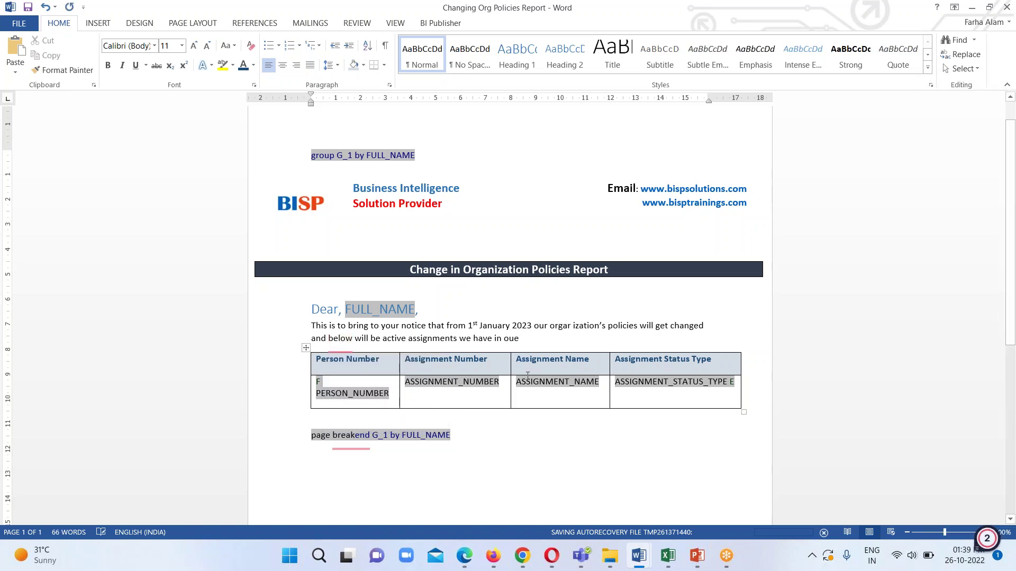
key(BackSpace)
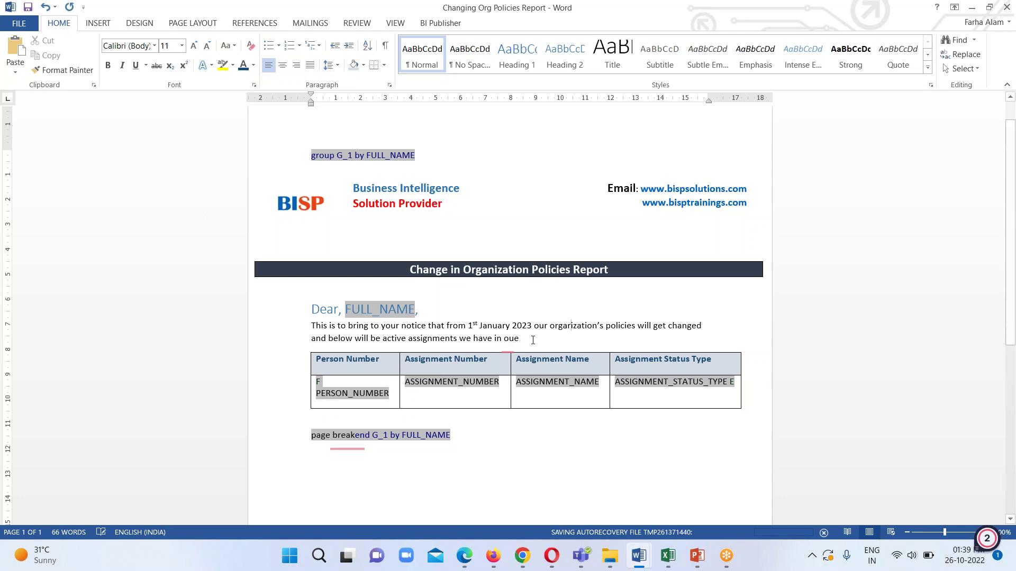
click(526, 339)
key(BackSpace)
text(r)
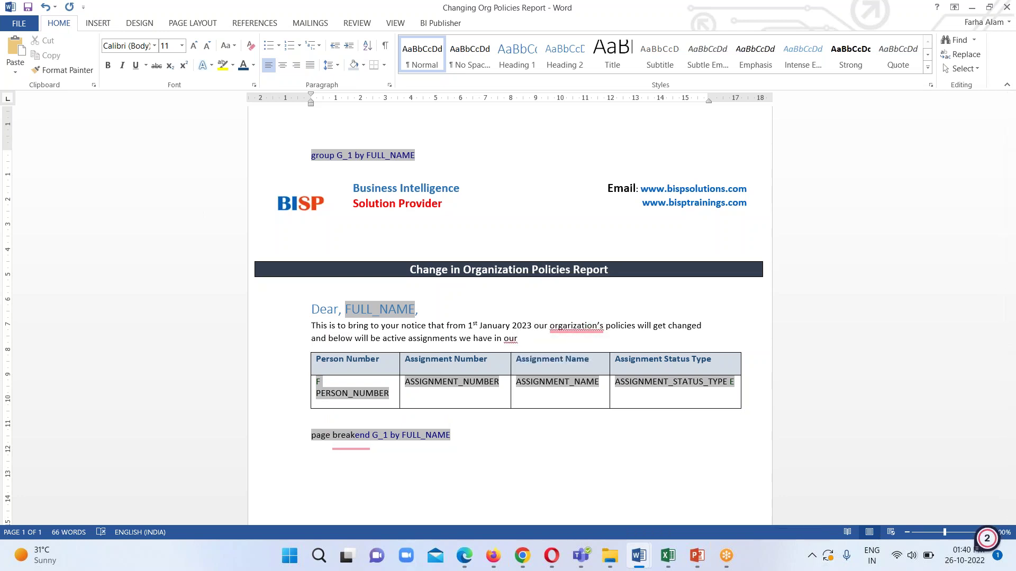
mouse_move(577, 326)
click(587, 363)
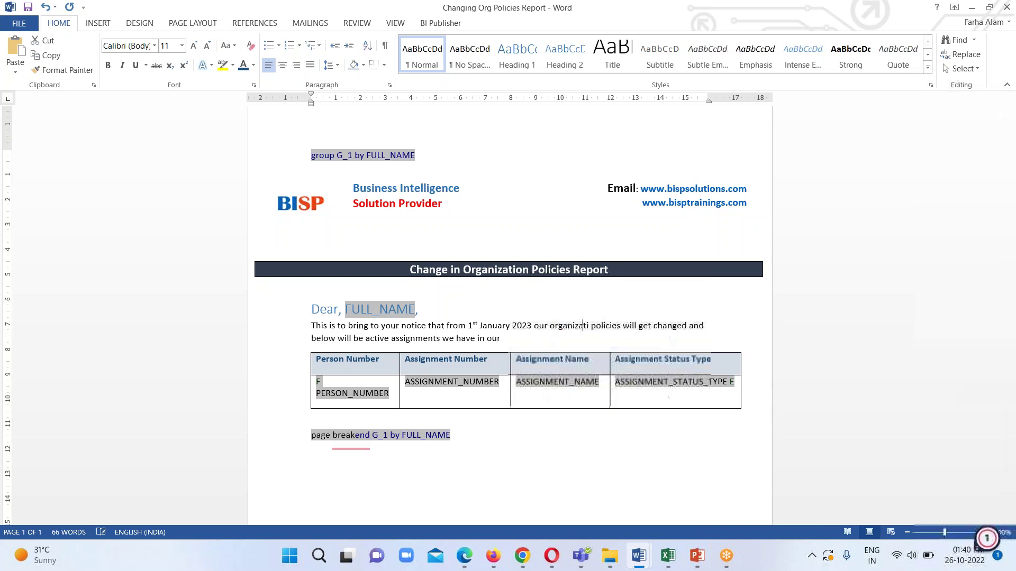
Complete the notice sentence above the table with the word "organization."
click(528, 341)
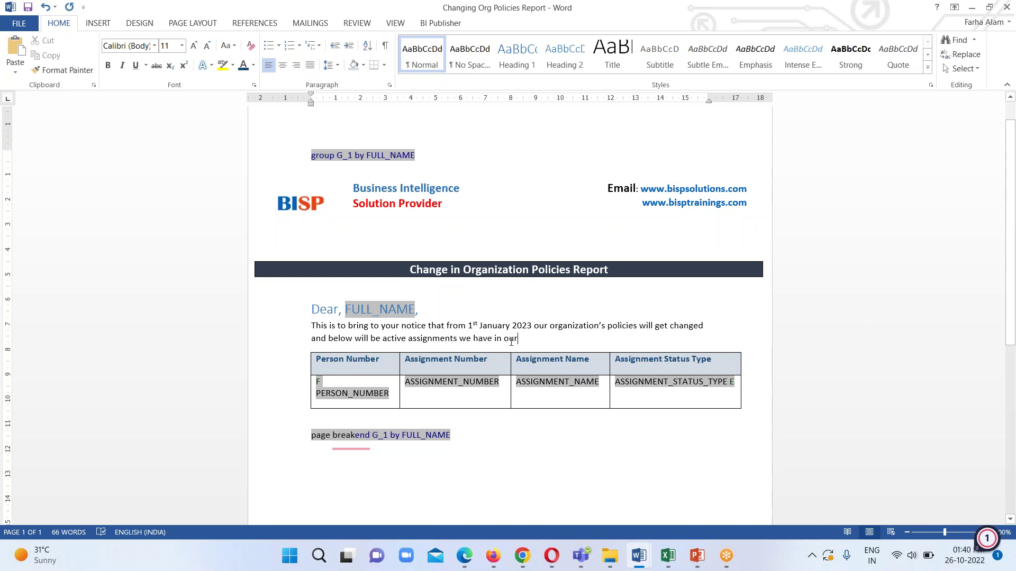
text(orga)
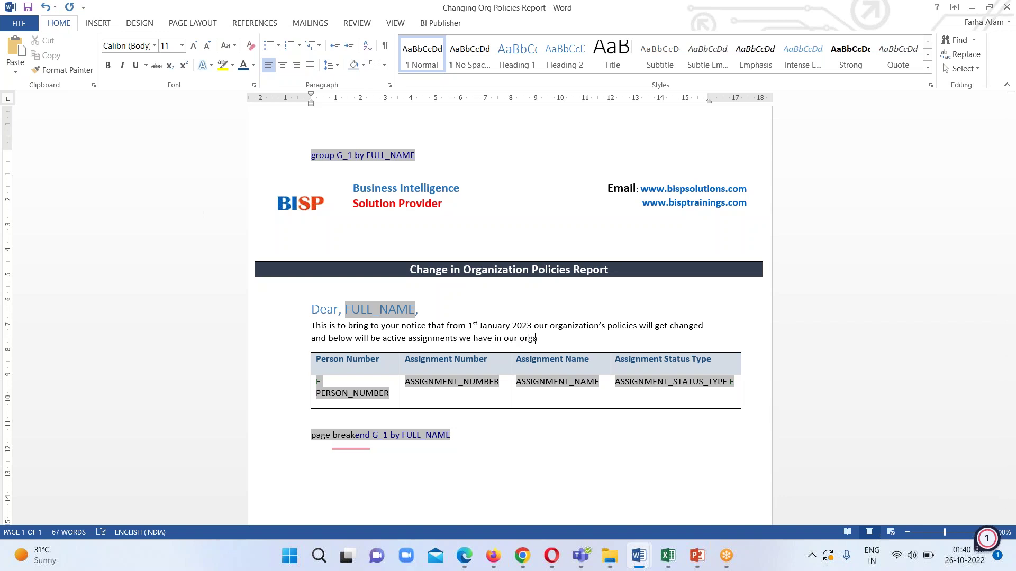
text(nization.)
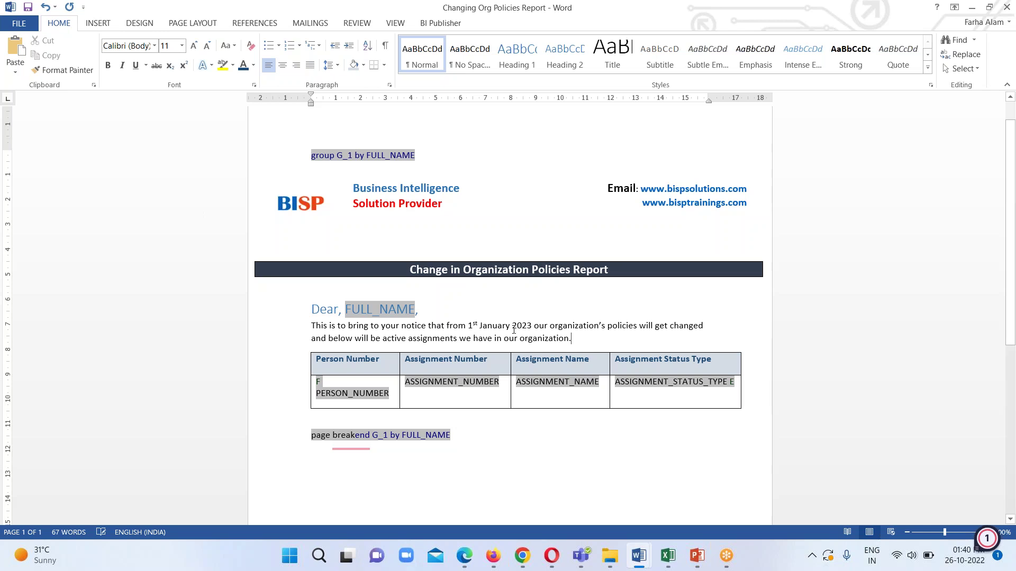
Add the closing lines "Thanks and Regards," and "BISP Solutions" below the assignment table and save the template
scroll(739, 410, down, 3)
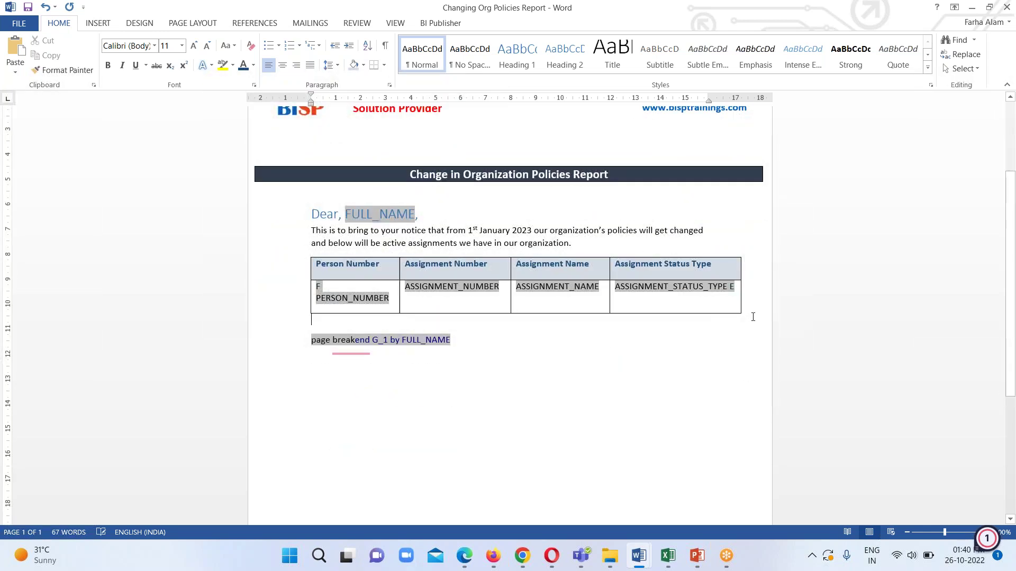
key(Return)
text(Thanks)
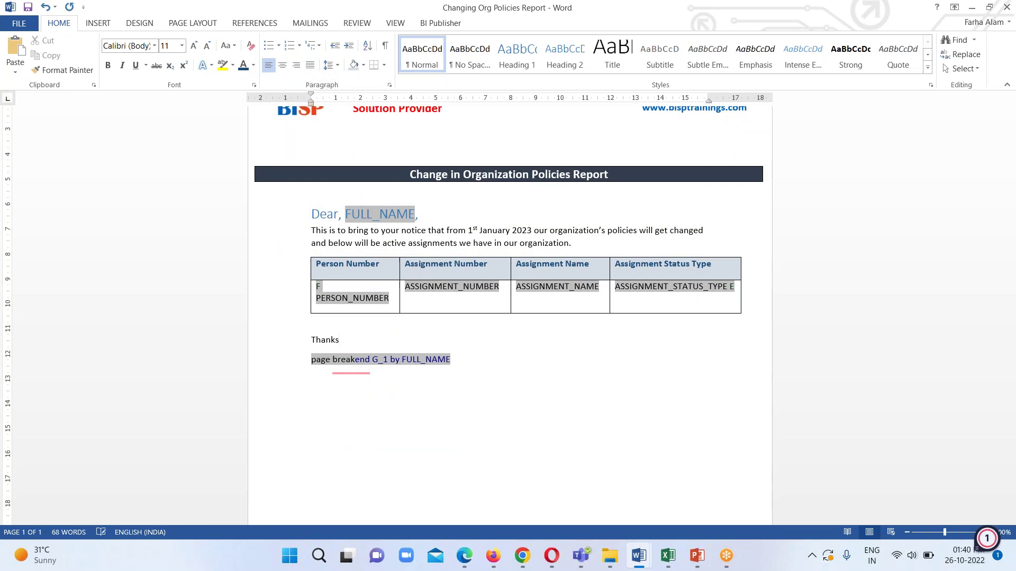
text( and Regards,)
key(Return)
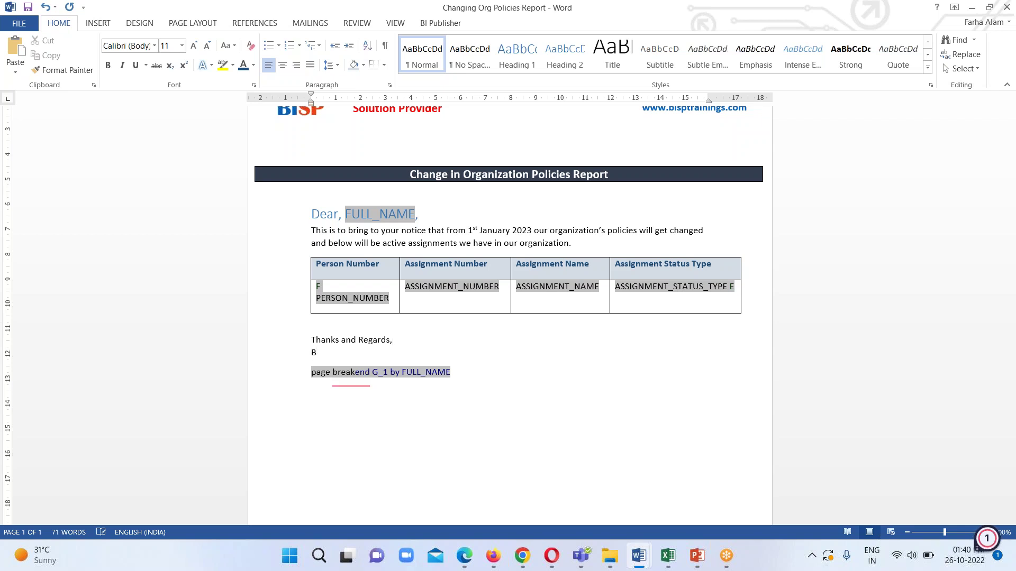
text(BISP Solutions)
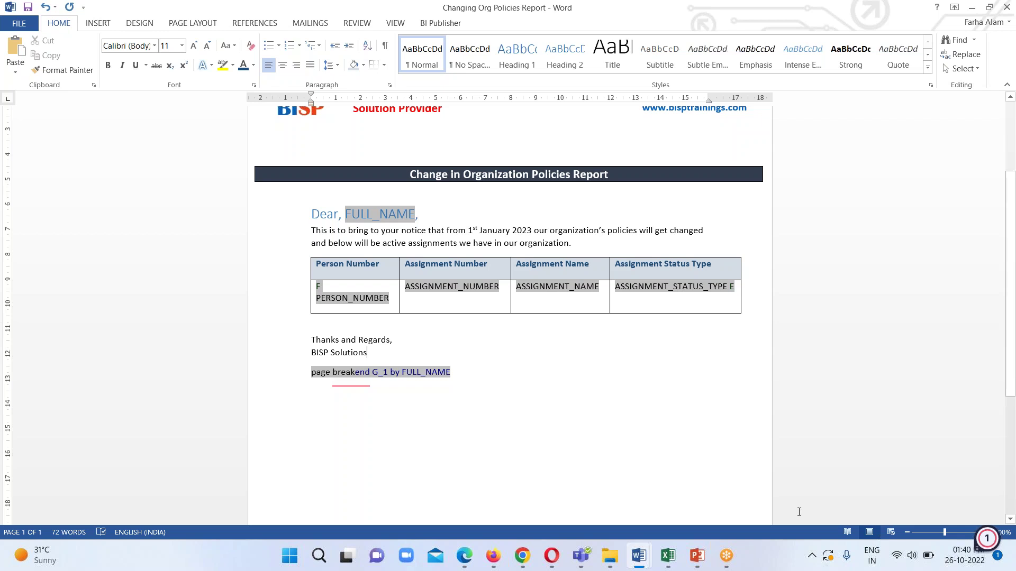
scroll(4, 346, up, 2)
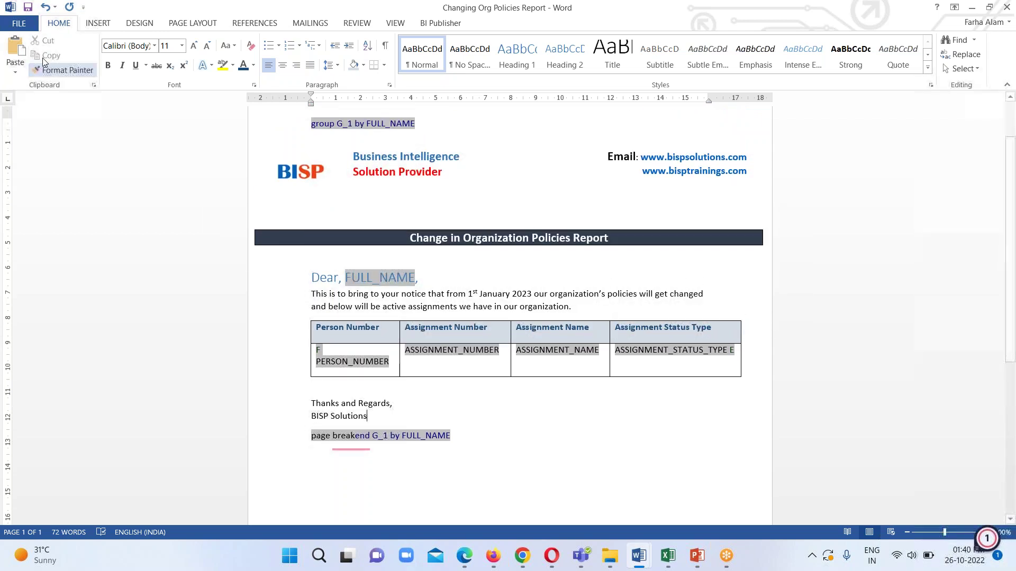
click(29, 7)
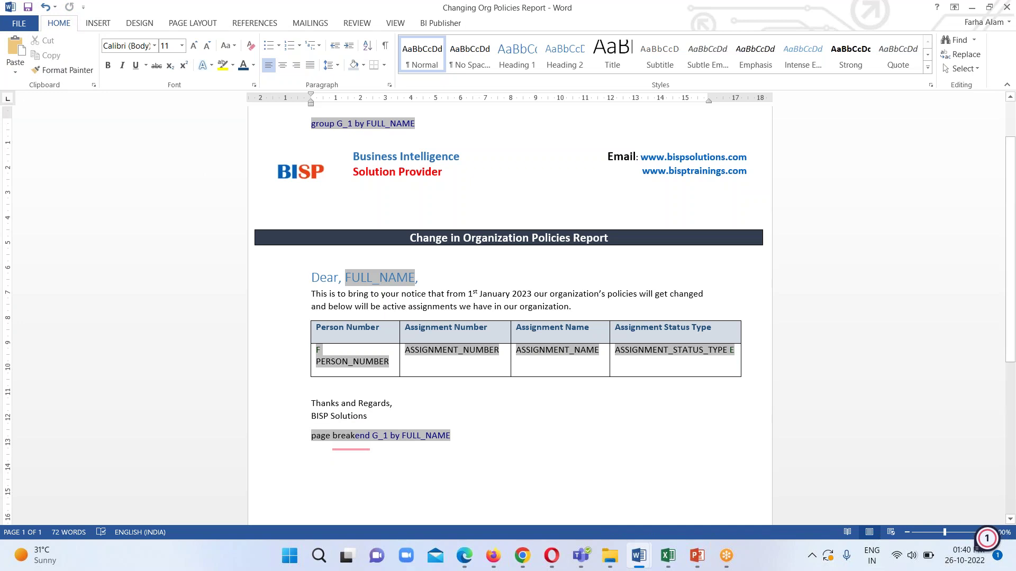
Preview the template as RTF, saving the output in Downloads as Changing Org Policies Report, and view its first page
scroll(630, 397, down, 3)
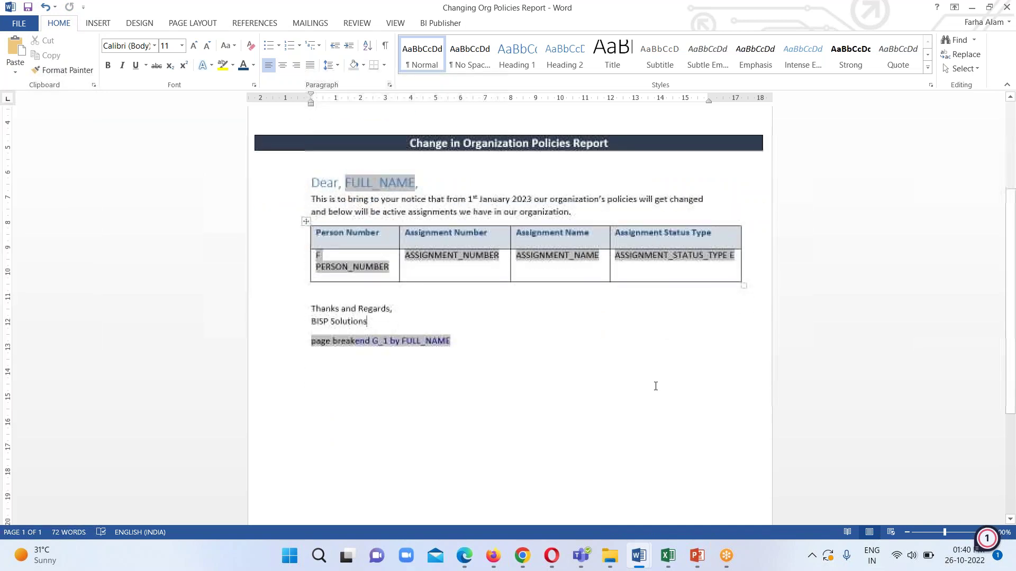
scroll(560, 328, up, 2)
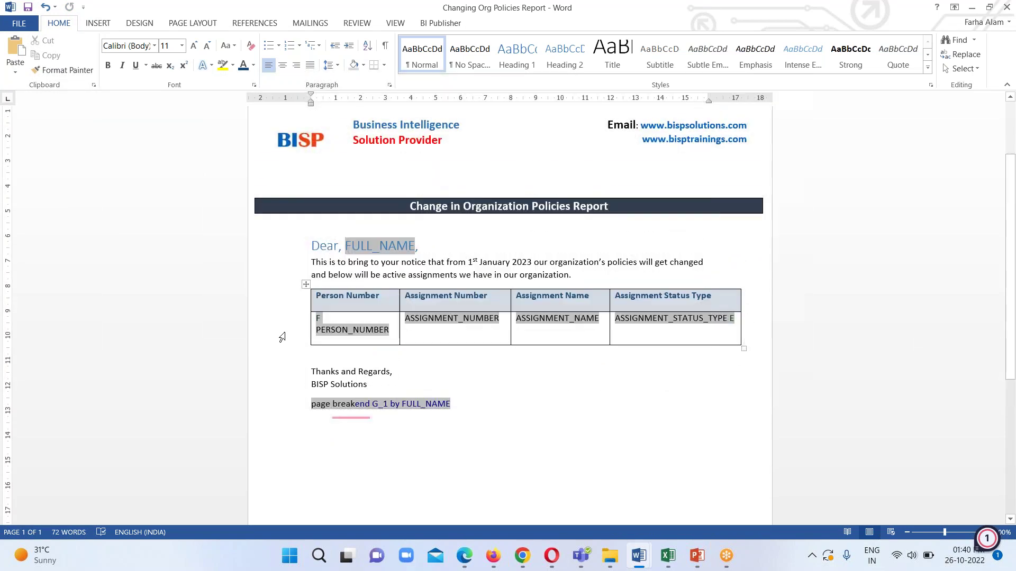
scroll(879, 363, down, 2)
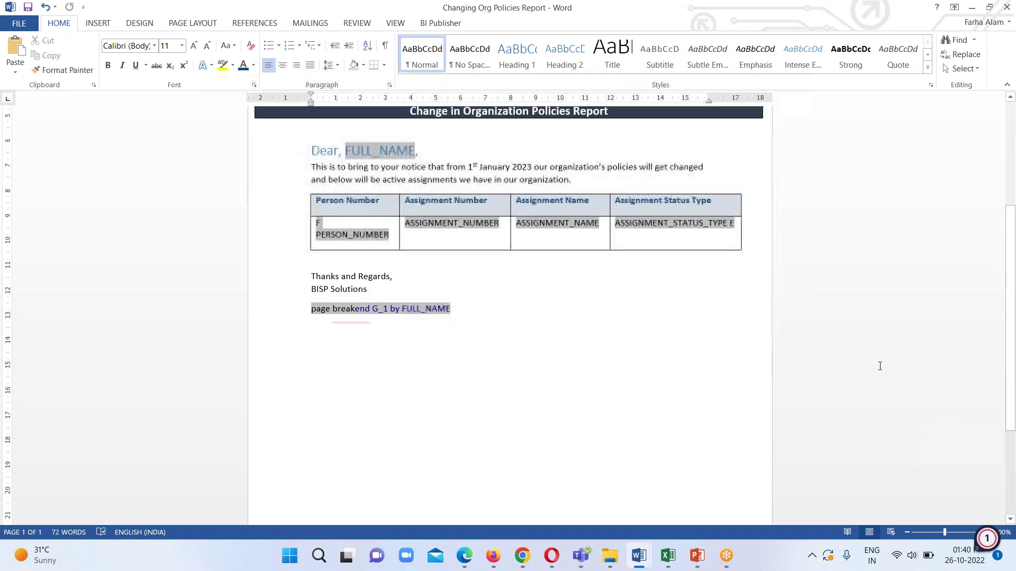
scroll(877, 354, up, 4)
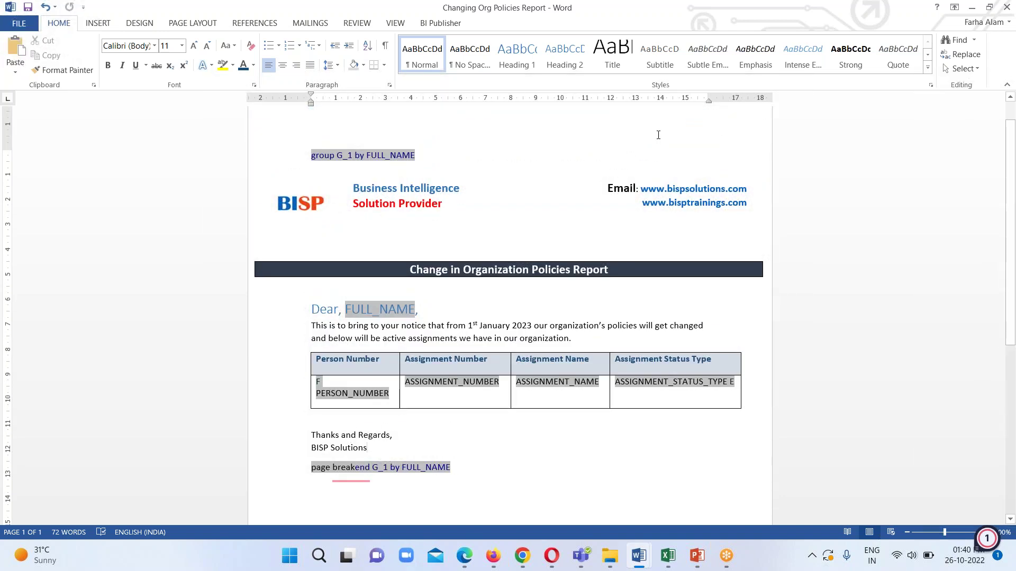
click(433, 23)
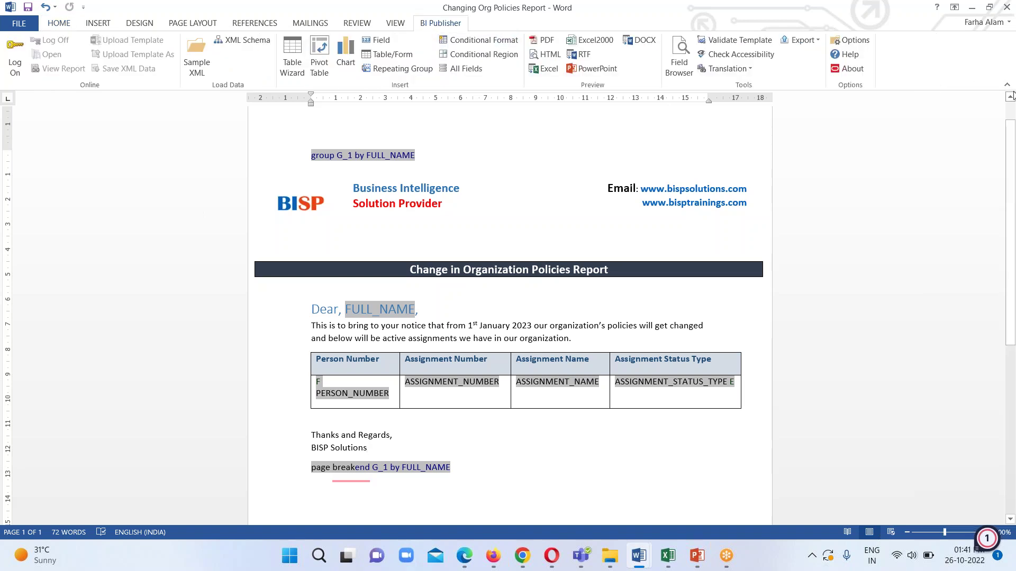
click(584, 55)
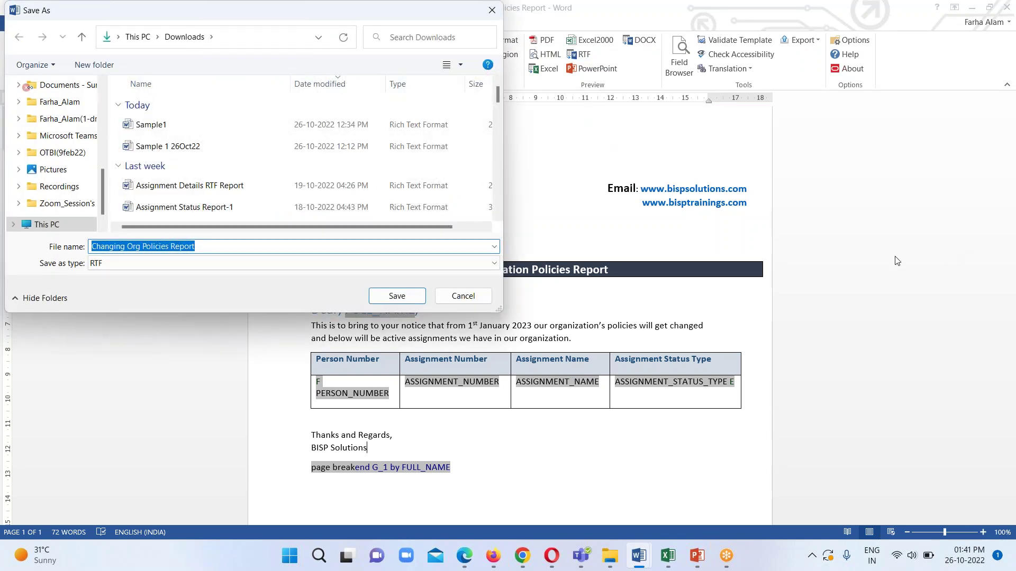
click(397, 297)
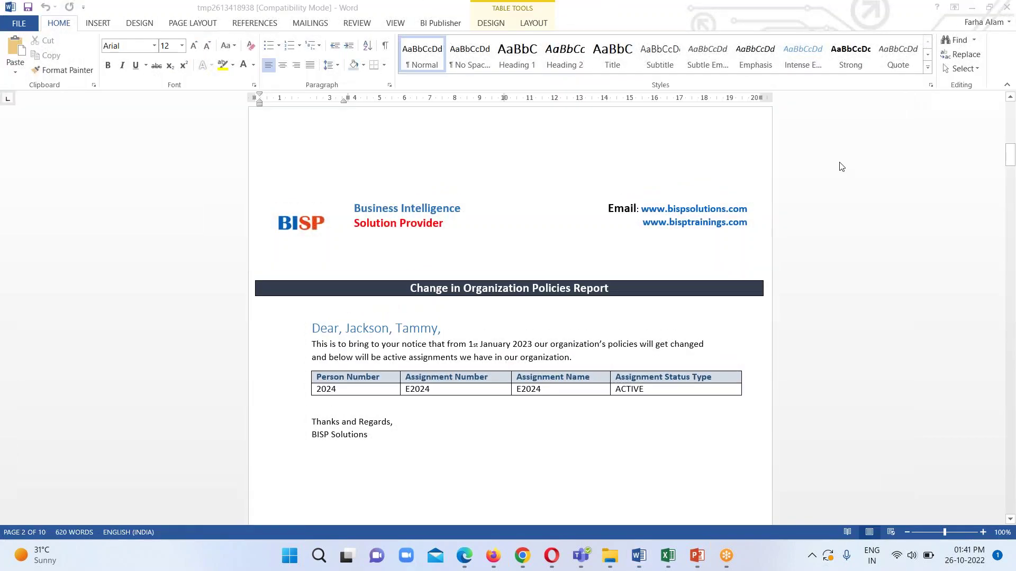
scroll(919, 218, up, 3)
scroll(919, 218, up, 15)
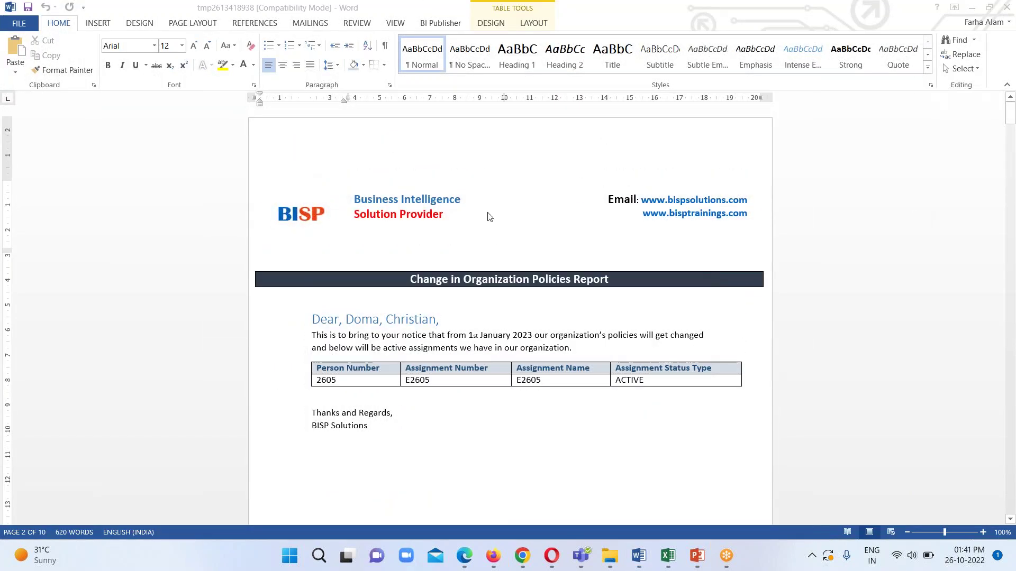
Review the first letter of the previewed report, checking its header, greeting, notice text, assignment table and closing lines
scroll(697, 209, down, 1)
scroll(698, 209, down, 1)
scroll(721, 222, up, 2)
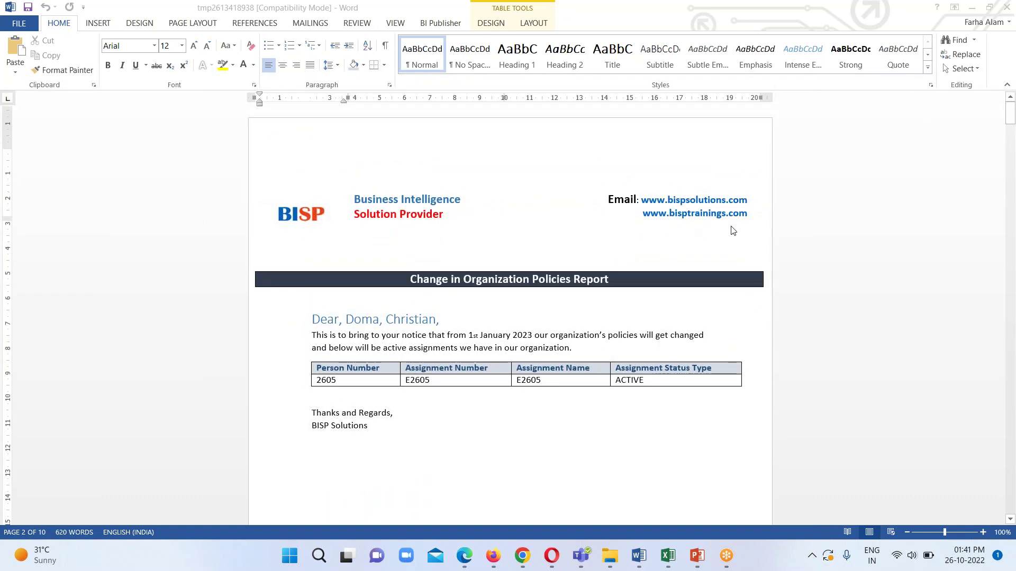
scroll(733, 230, down, 3)
scroll(680, 195, down, 1)
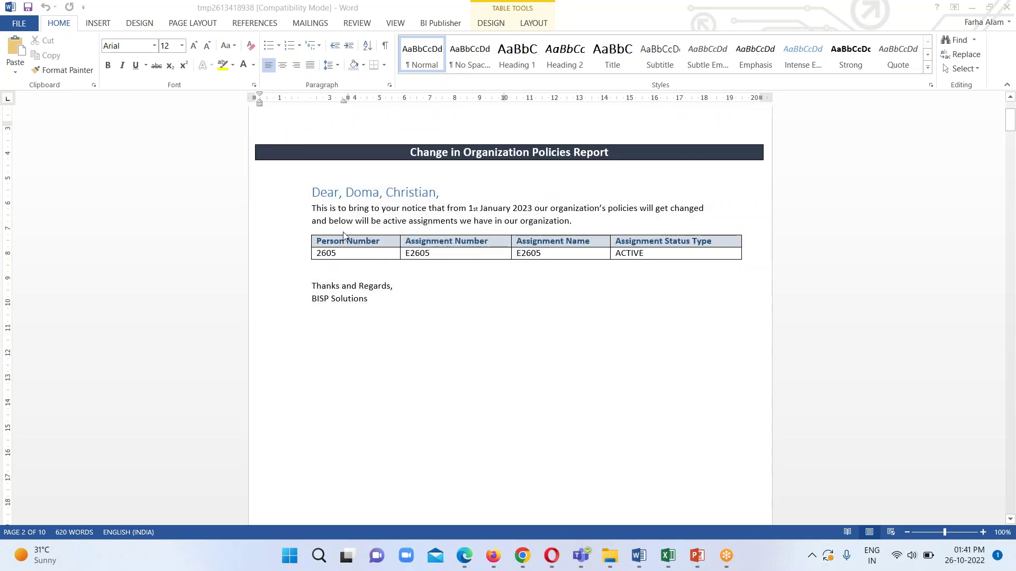
scroll(442, 243, down, 3)
scroll(561, 299, up, 5)
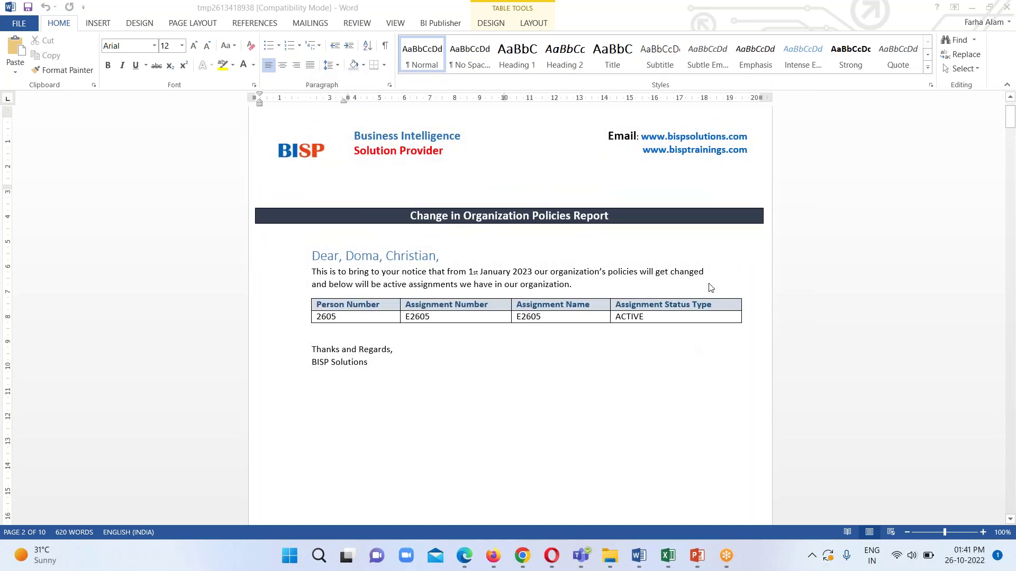
Look through the following employees' letters in the previewed report, comparing greetings and assignment tables, and return to the first letter
scroll(635, 328, down, 5)
scroll(703, 350, down, 15)
scroll(703, 346, down, 13)
scroll(701, 346, up, 7)
scroll(701, 346, down, 12)
scroll(697, 345, up, 5)
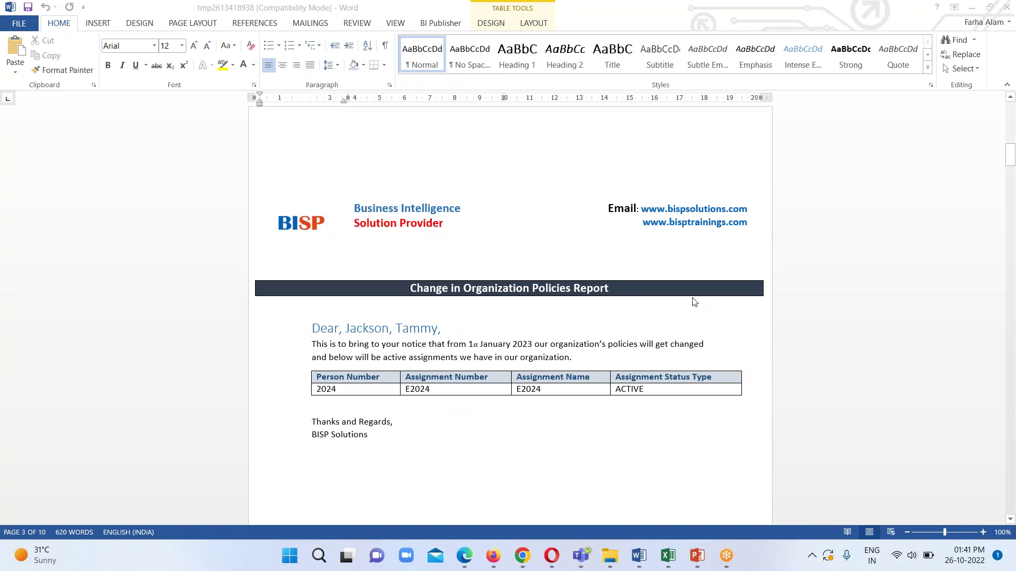
scroll(694, 302, down, 17)
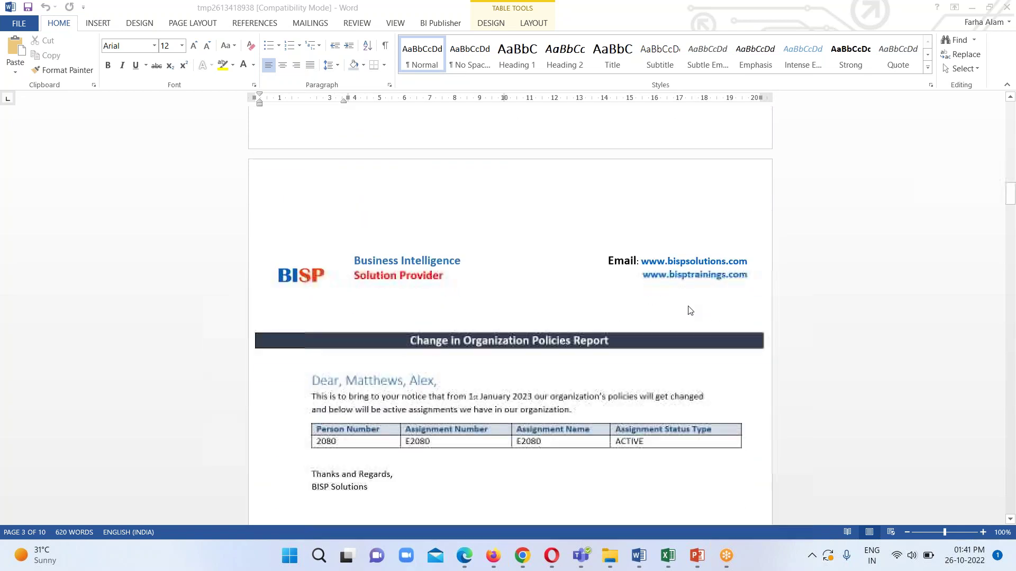
scroll(691, 310, down, 2)
scroll(688, 284, down, 12)
scroll(687, 282, down, 8)
scroll(687, 281, down, 20)
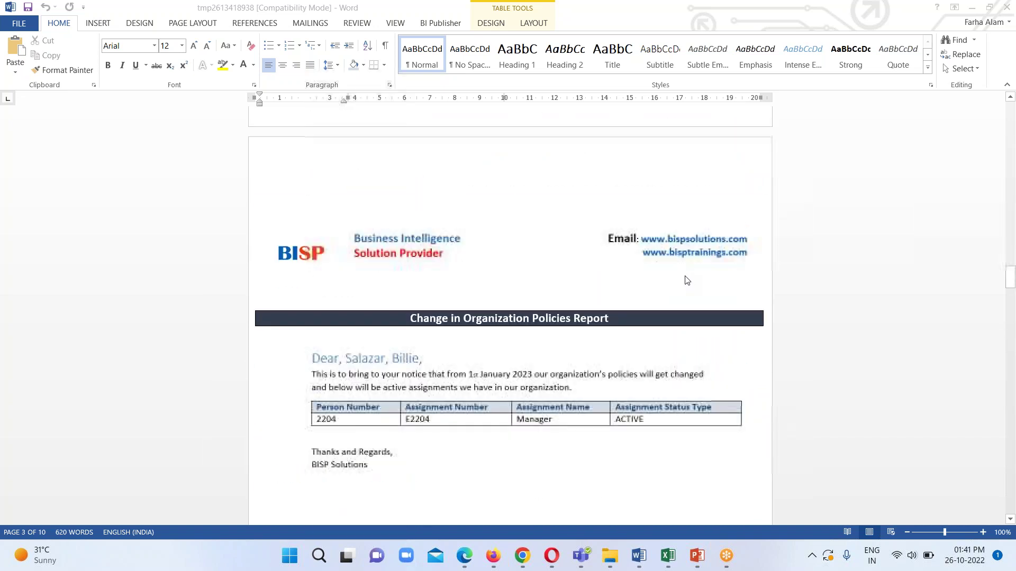
scroll(653, 275, up, 20)
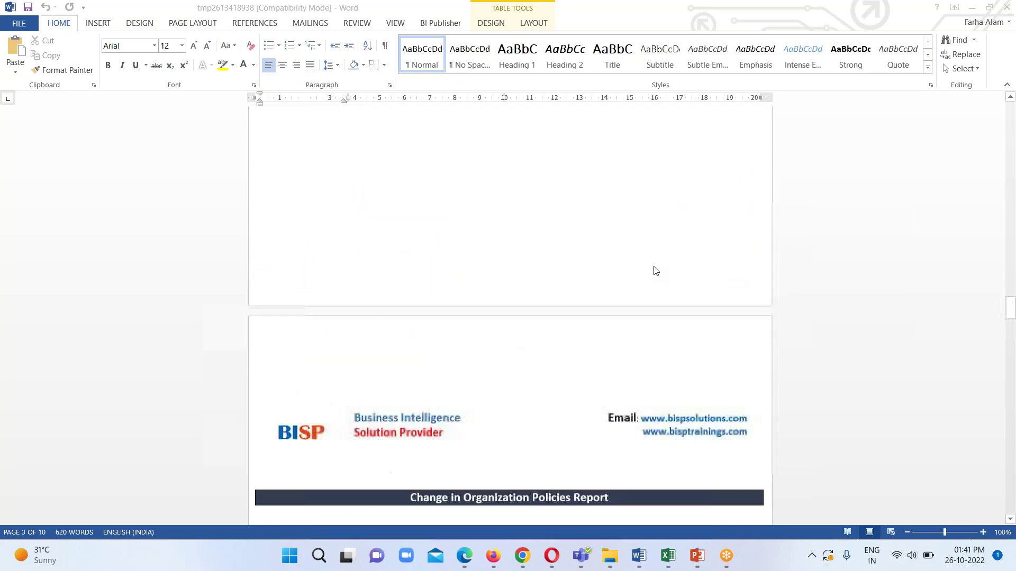
scroll(651, 268, up, 20)
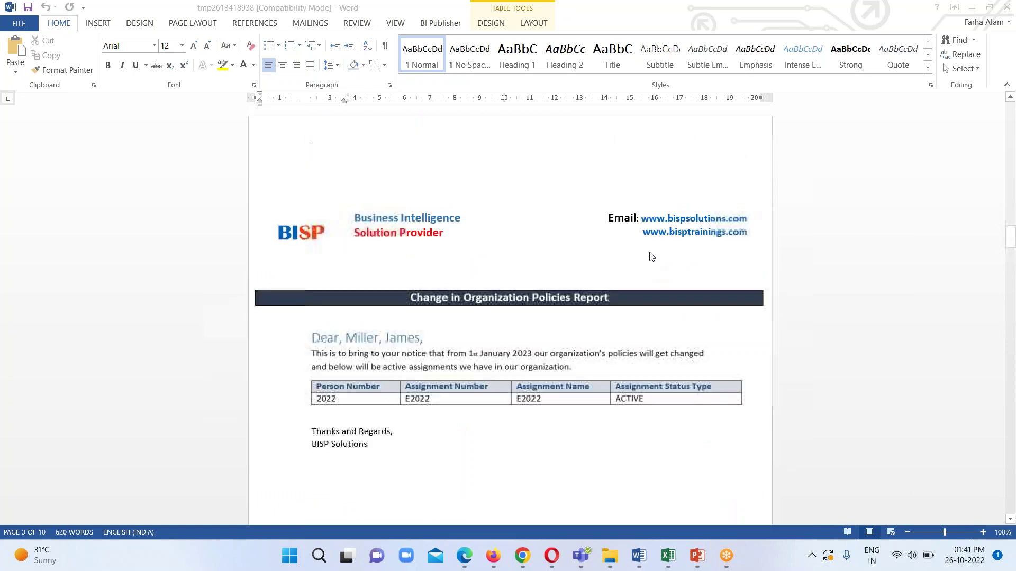
scroll(649, 255, up, 20)
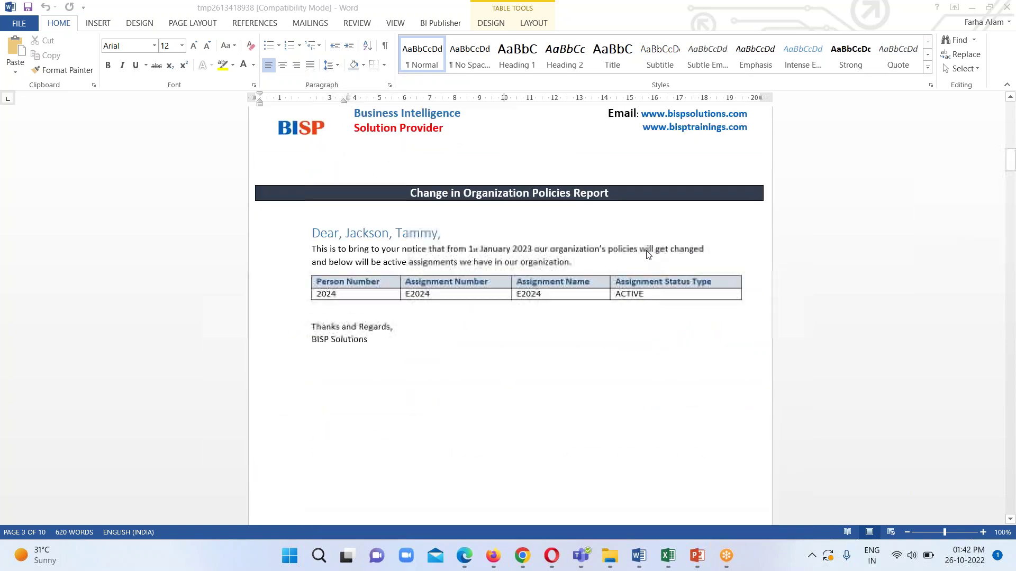
scroll(649, 255, up, 10)
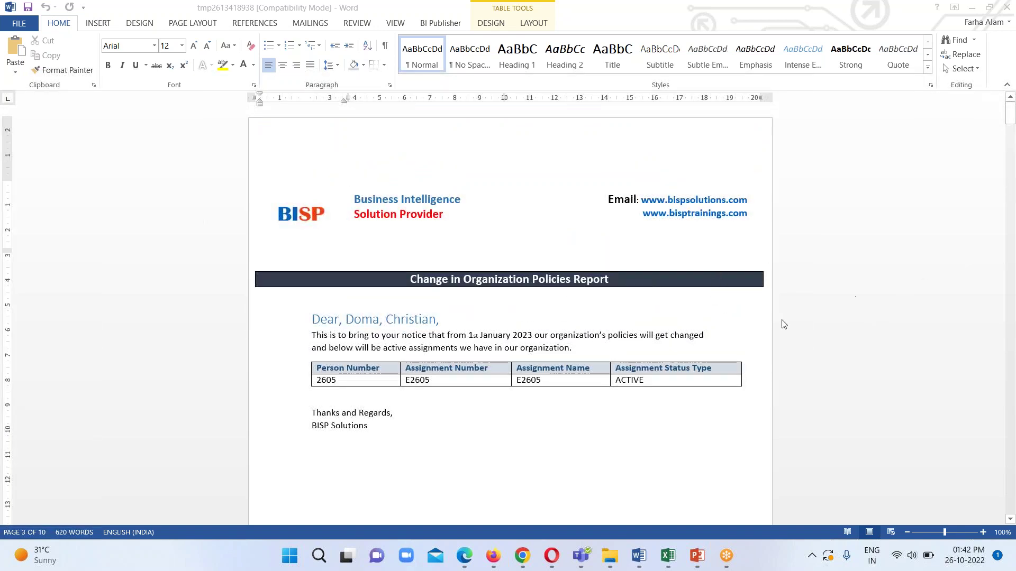
scroll(707, 367, down, 2)
scroll(708, 378, up, 2)
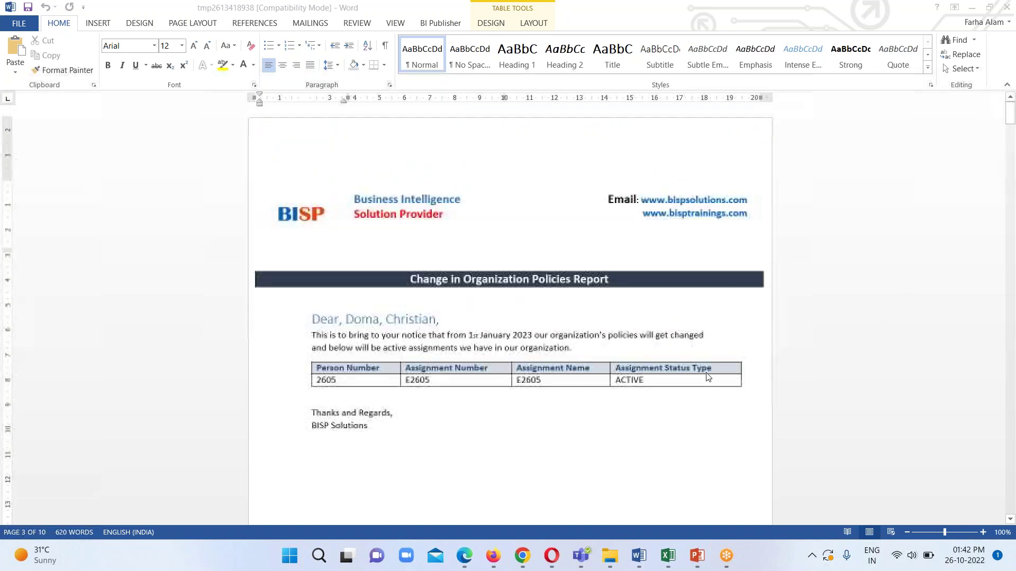